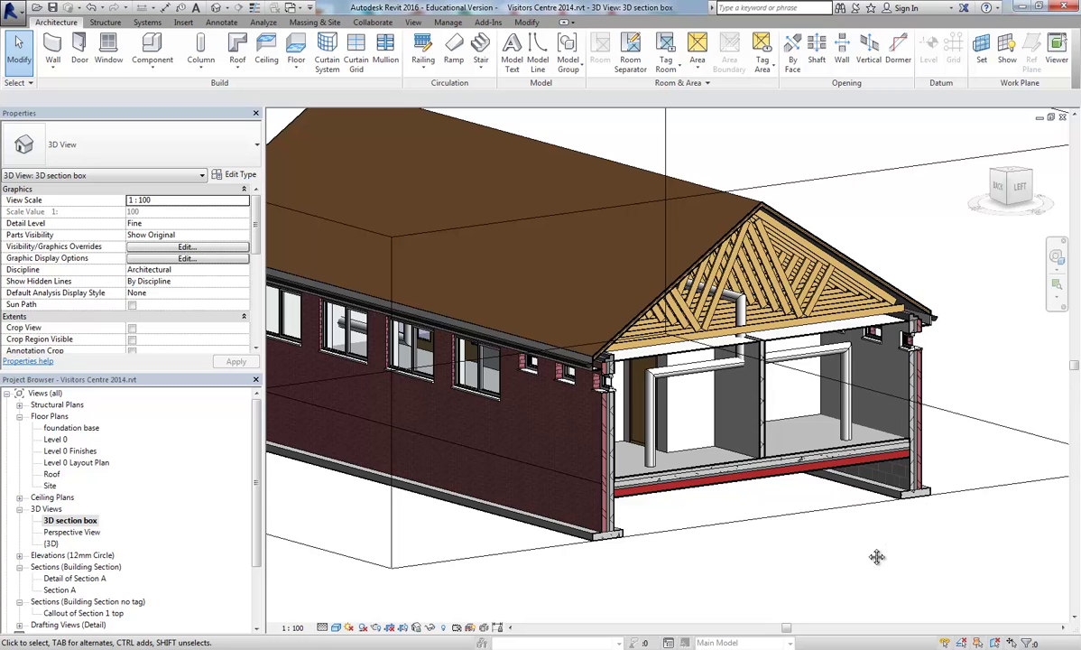
- Pan the 3D section box view and briefly select, then deselect, its section box
{"action": "mouse_move", "coordinate": [876, 557]}
{"action": "middle_mouse_down"}
{"action": "mouse_move", "coordinate": [889, 580]}
{"action": "mouse_move", "coordinate": [883, 570]}
{"action": "mouse_move", "coordinate": [850, 579]}
{"action": "mouse_move", "coordinate": [885, 569]}
{"action": "middle_mouse_up"}
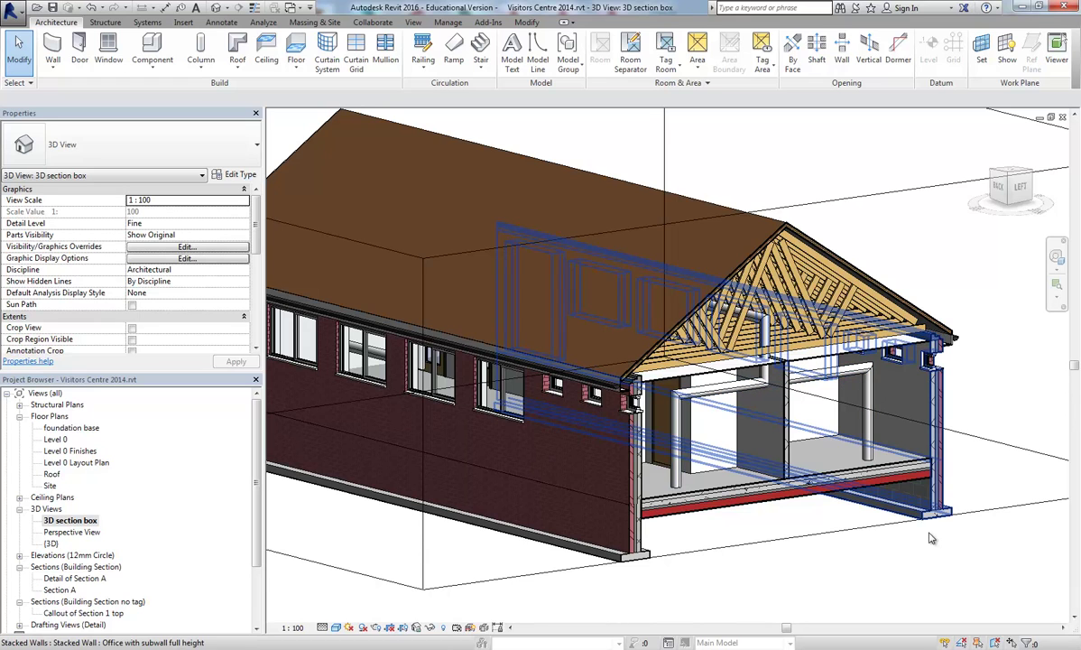
{"action": "scroll", "coordinate": [948, 573], "scroll_direction": "down", "scroll_amount": 3}
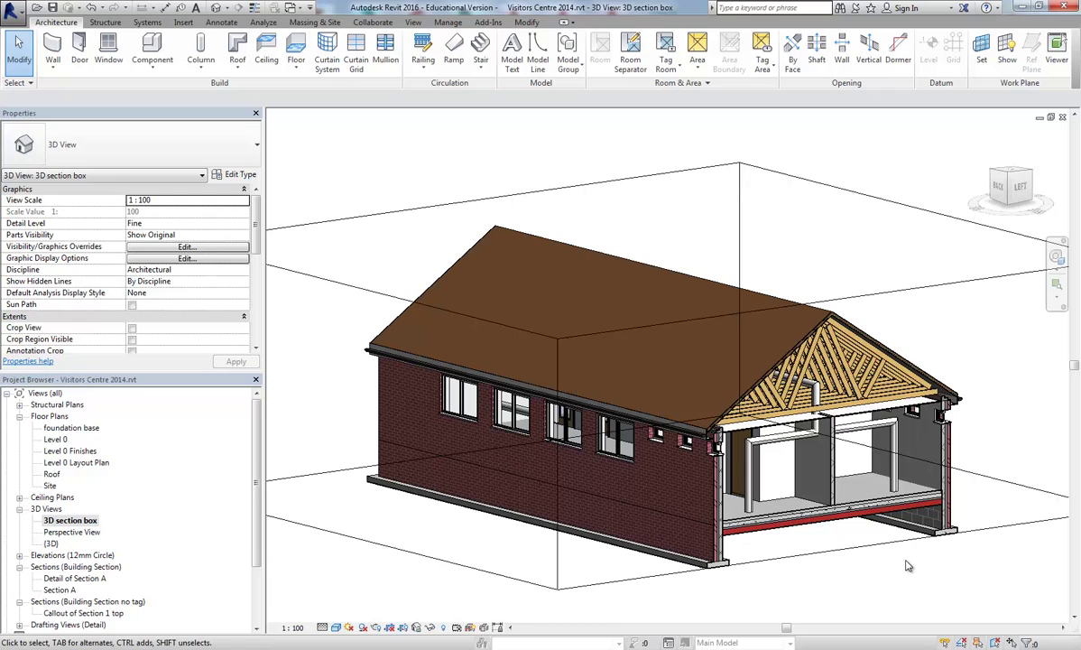
{"action": "left_click", "coordinate": [149, 22]}
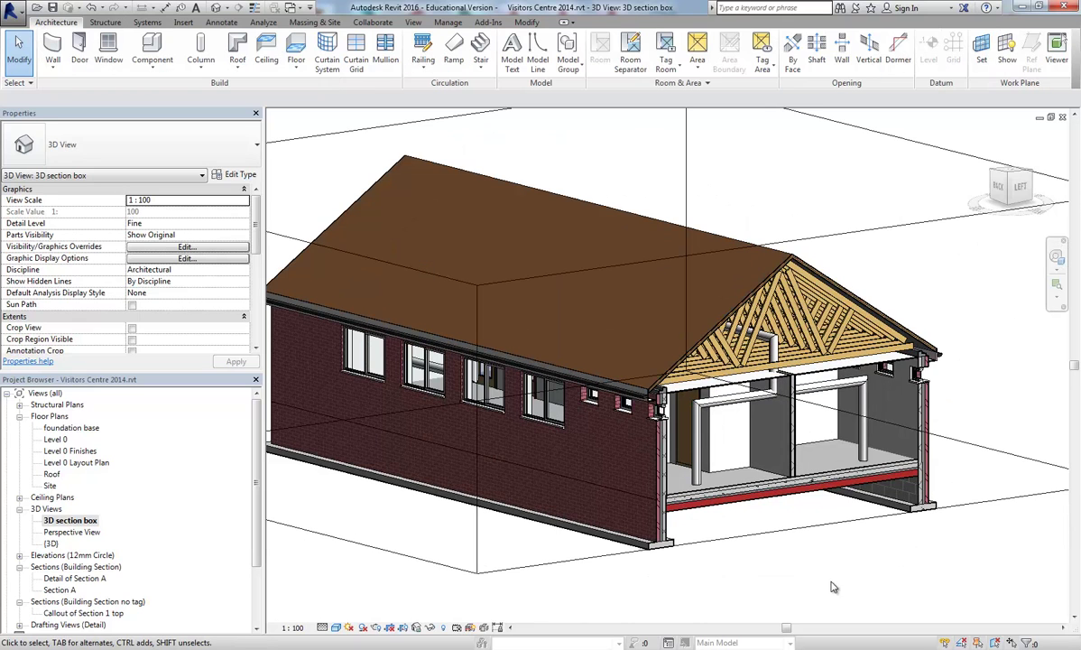
{"action": "scroll", "coordinate": [722, 578], "scroll_direction": "down", "scroll_amount": 2}
{"action": "left_click", "coordinate": [621, 528]}
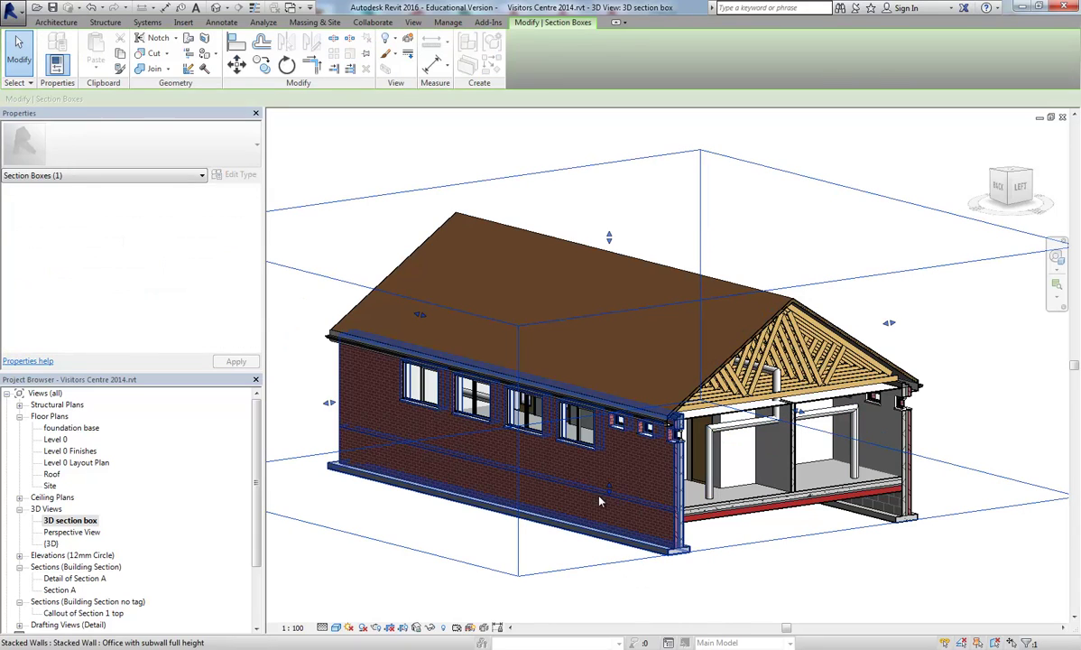
{"action": "left_click", "coordinate": [806, 579]}
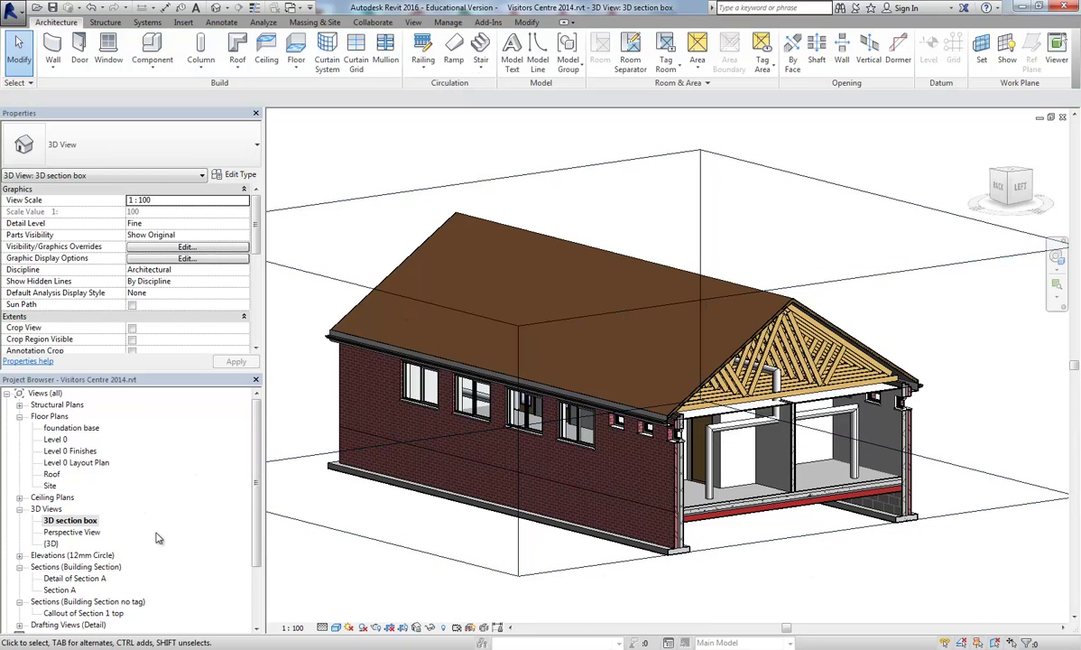
- Duplicate the 3D section box view and start renaming the copy '3D pipes only'
{"action": "right_click", "coordinate": [77, 529]}
{"action": "mouse_move", "coordinate": [208, 353]}
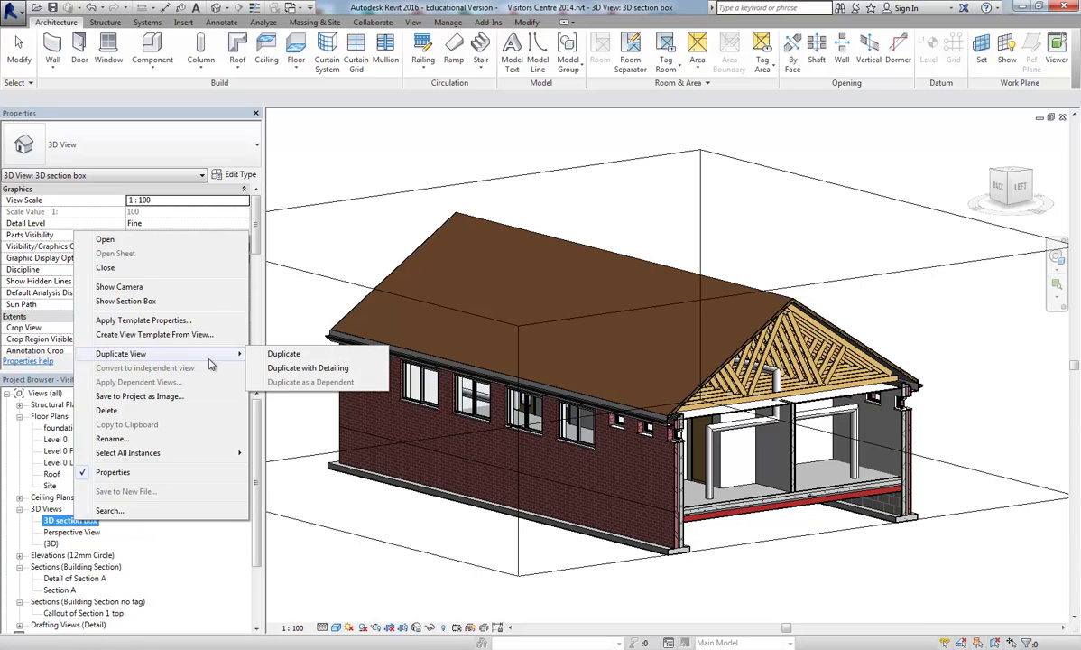
{"action": "left_click", "coordinate": [302, 357]}
{"action": "right_click", "coordinate": [90, 532]}
{"action": "left_click", "coordinate": [163, 450]}
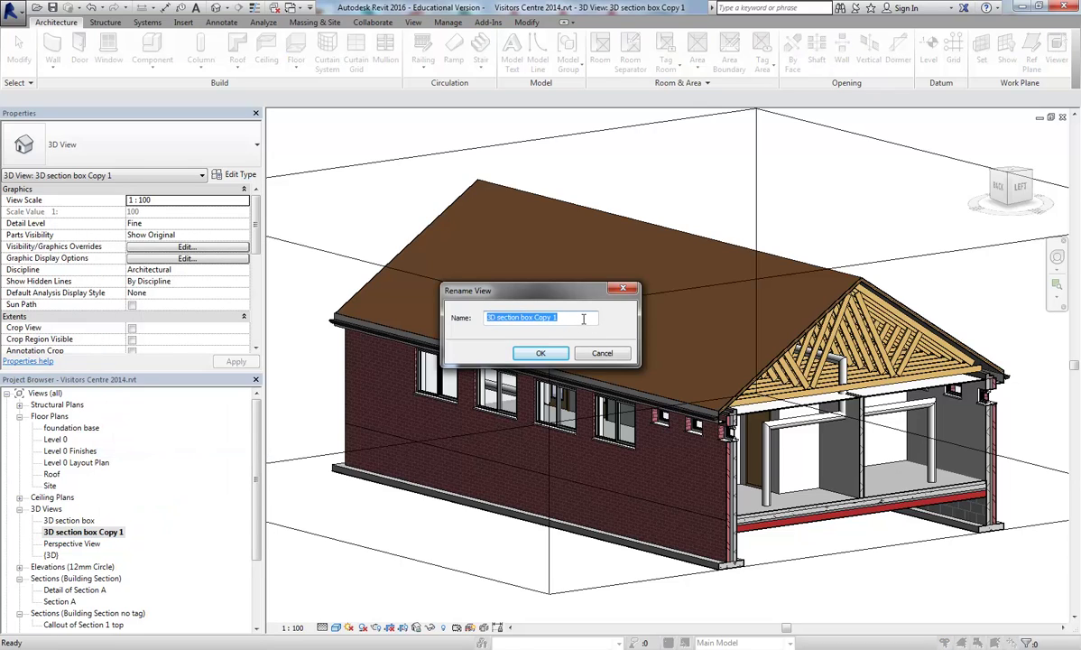
{"action": "type", "text": "3D pipes only"}
- Confirm the new view name '3D pipes only'
{"action": "left_click", "coordinate": [540, 353]}
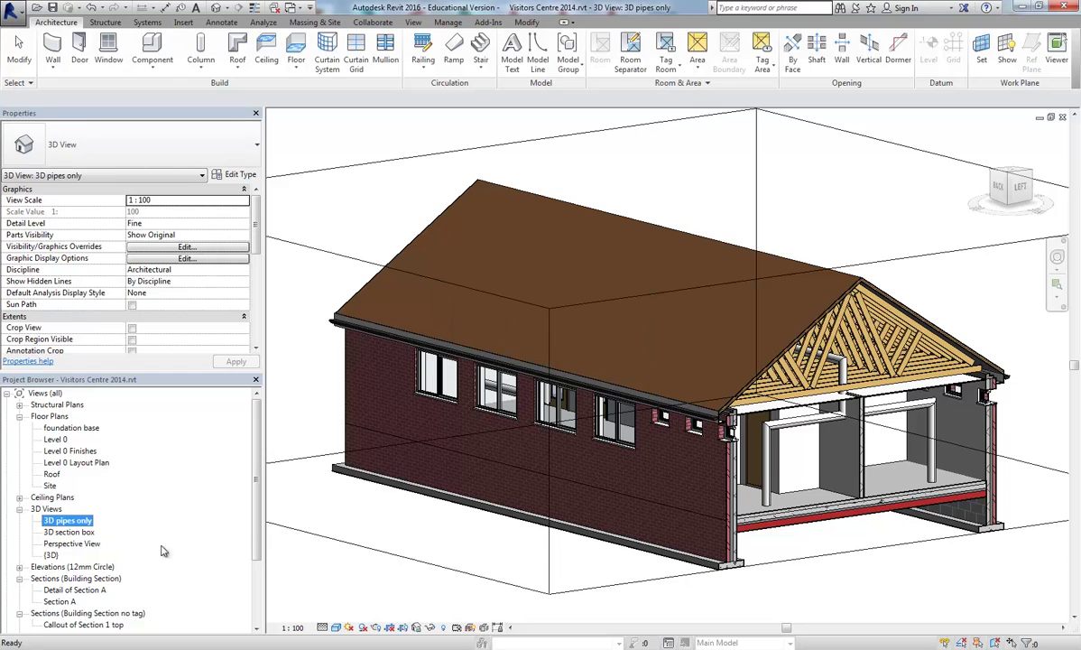
{"action": "scroll", "coordinate": [69, 492], "scroll_direction": "down", "scroll_amount": 2}
{"action": "scroll", "coordinate": [672, 573], "scroll_direction": "down", "scroll_amount": 4}
{"action": "scroll", "coordinate": [722, 582], "scroll_direction": "up", "scroll_amount": 2}
- Uncheck Section Box under Extents in this view's Properties
{"action": "left_click", "coordinate": [899, 534]}
{"action": "key", "text": "Escape"}
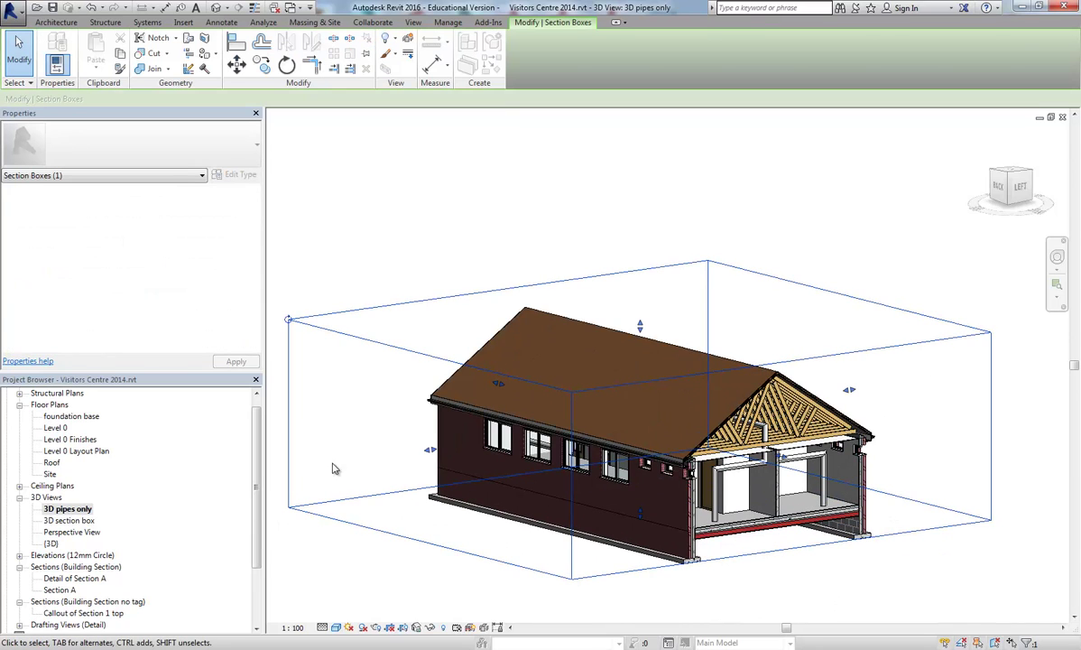
{"action": "scroll", "coordinate": [239, 208], "scroll_direction": "down", "scroll_amount": 4}
{"action": "left_click", "coordinate": [132, 258]}
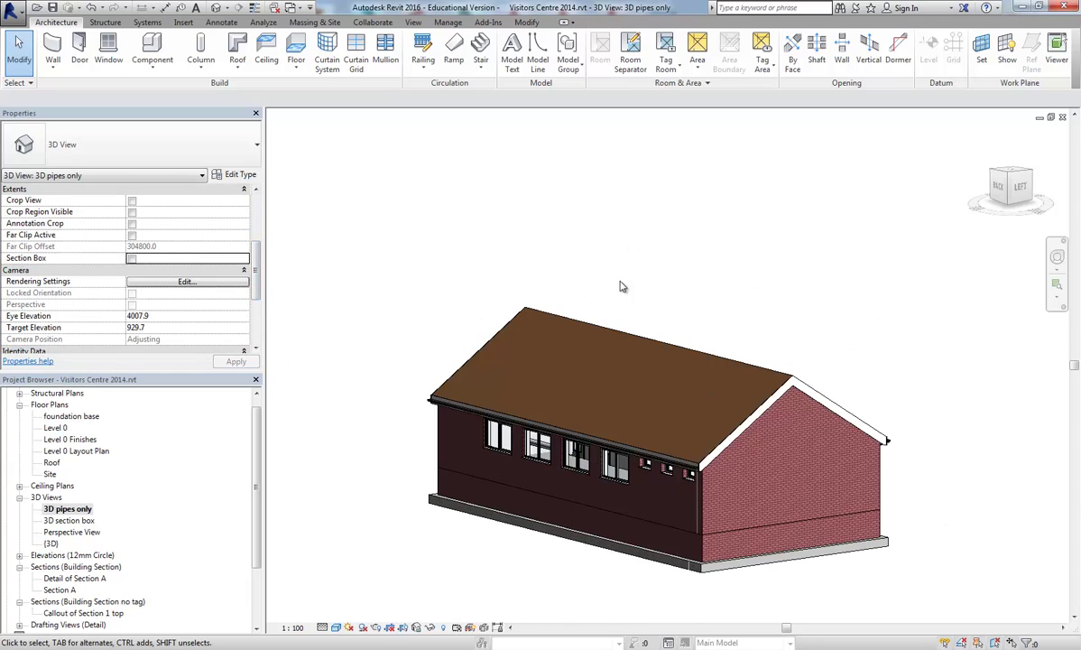
{"action": "scroll", "coordinate": [584, 261], "scroll_direction": "down", "scroll_amount": 1}
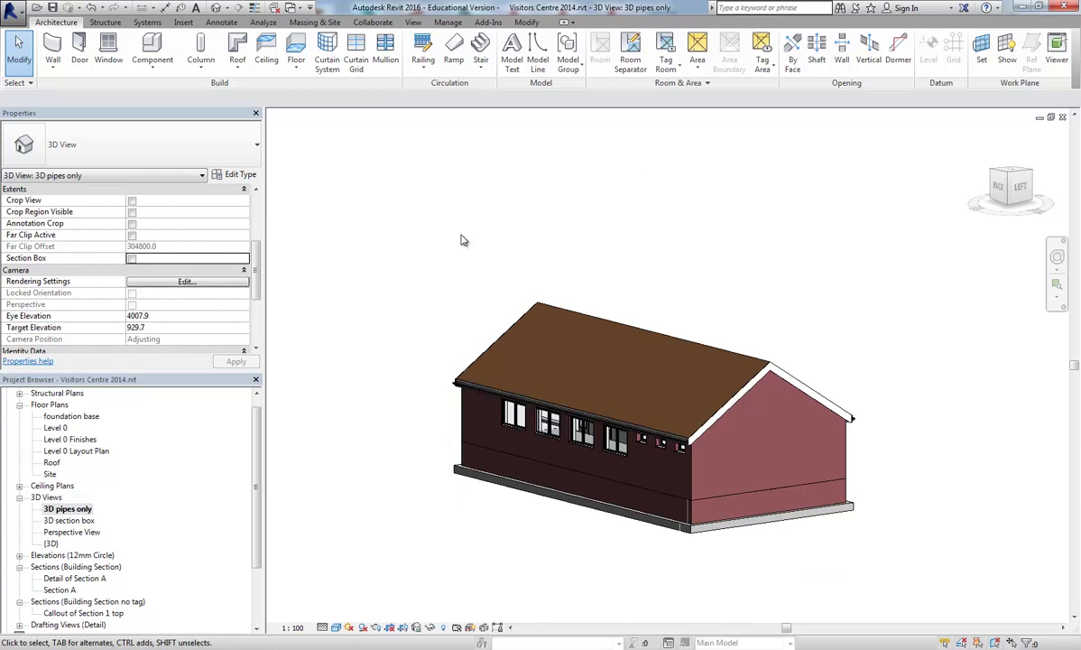
- Window-select the whole building and filter out the Mass category
{"action": "left_click_drag", "start_coordinate": [393, 214], "coordinate": [910, 581]}
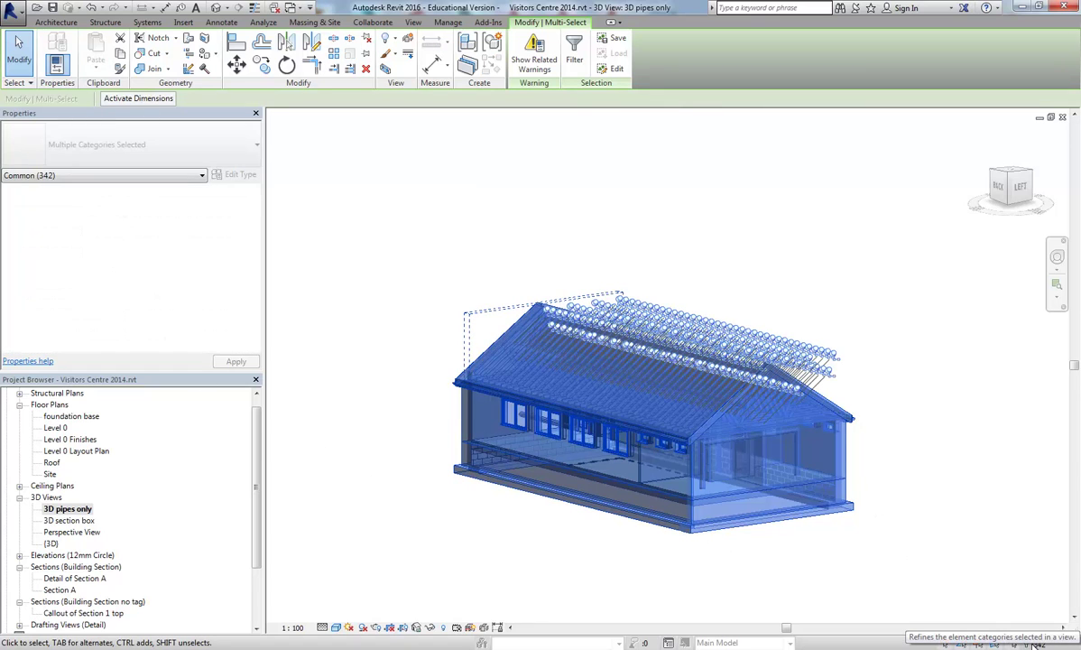
{"action": "left_click", "coordinate": [1028, 642]}
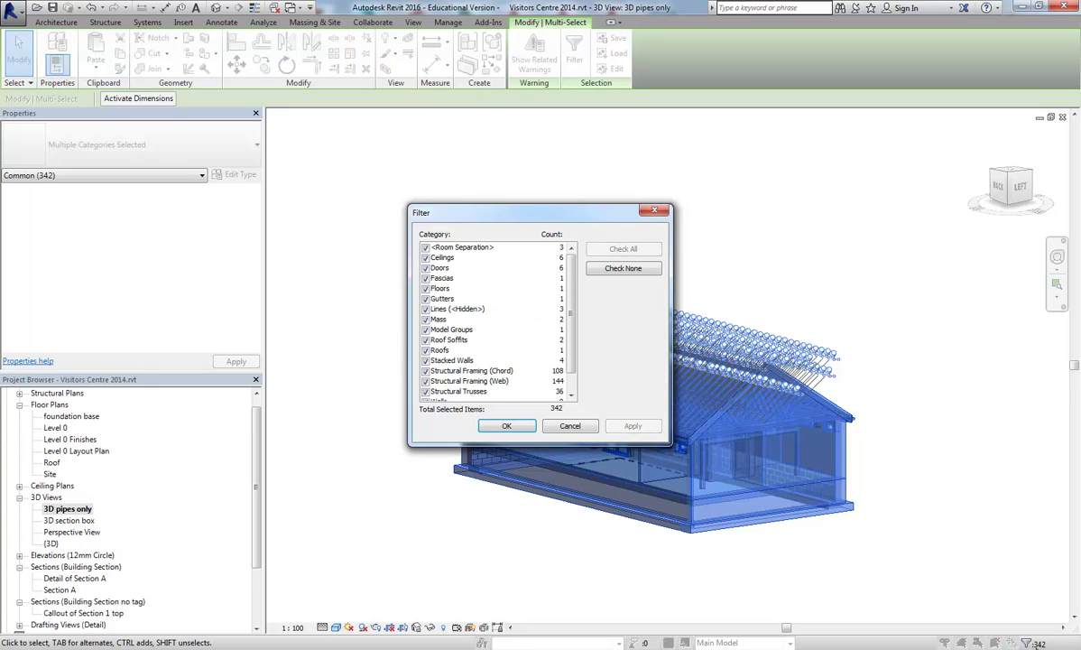
{"action": "left_click_drag", "start_coordinate": [571, 322], "coordinate": [572, 263]}
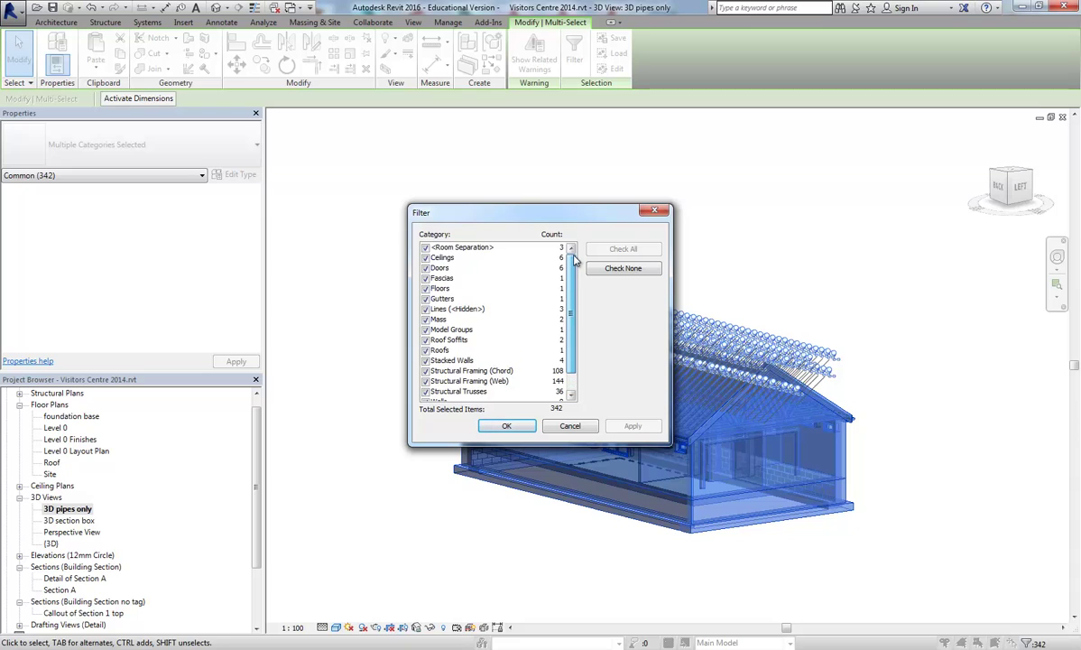
{"action": "left_click", "coordinate": [426, 320]}
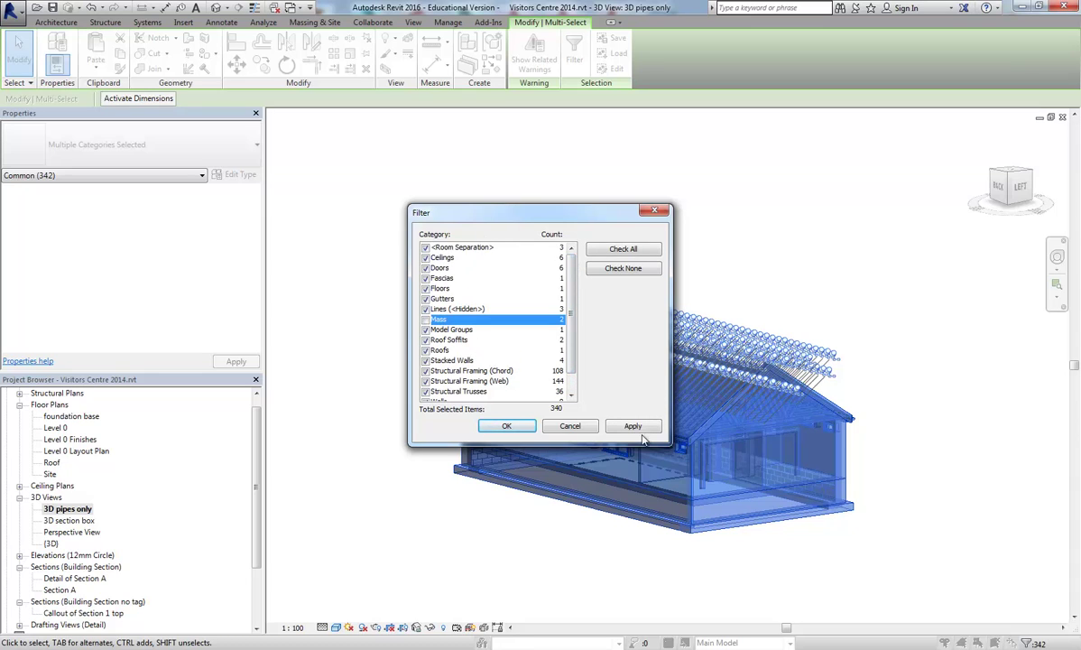
{"action": "left_click", "coordinate": [632, 426]}
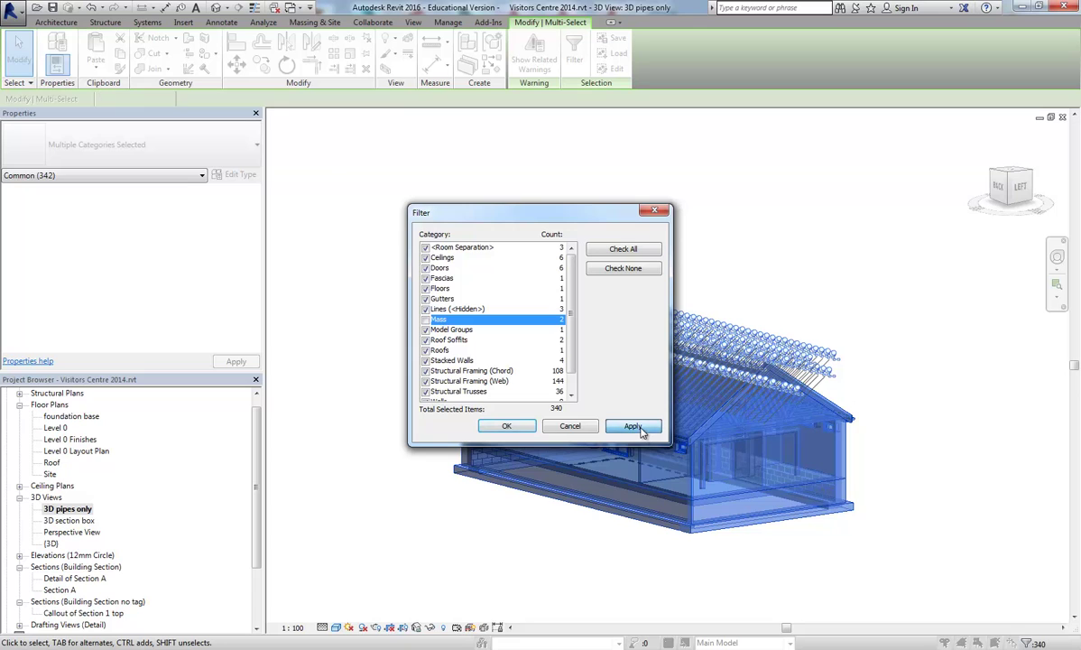
{"action": "left_click", "coordinate": [505, 426]}
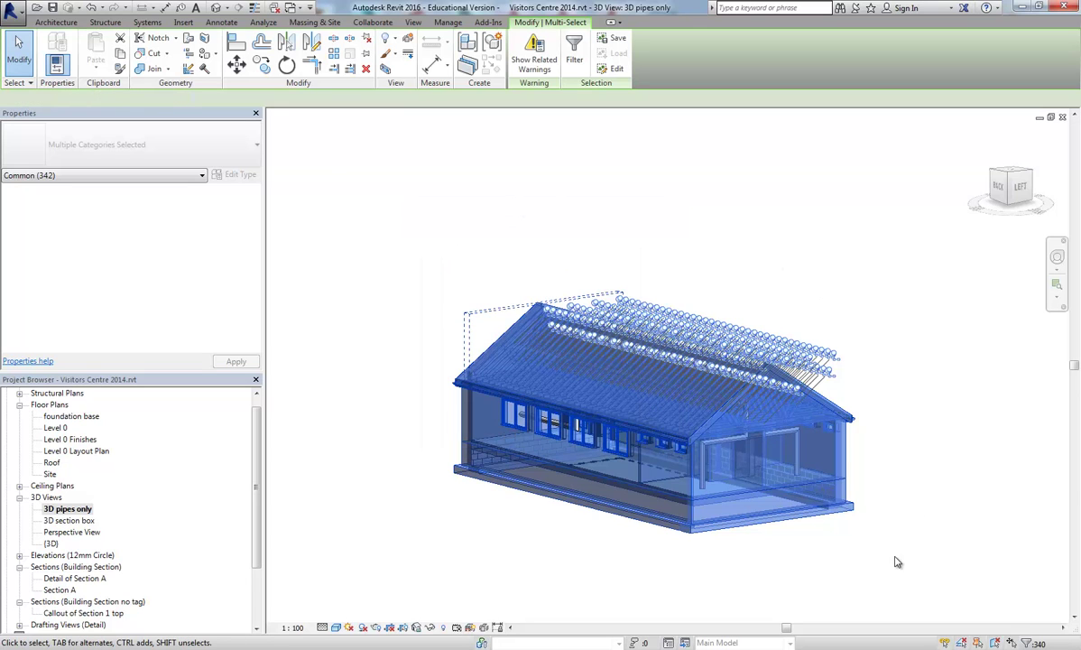
- Hide the selected non-mass elements in the view
{"action": "right_click", "coordinate": [833, 456]}
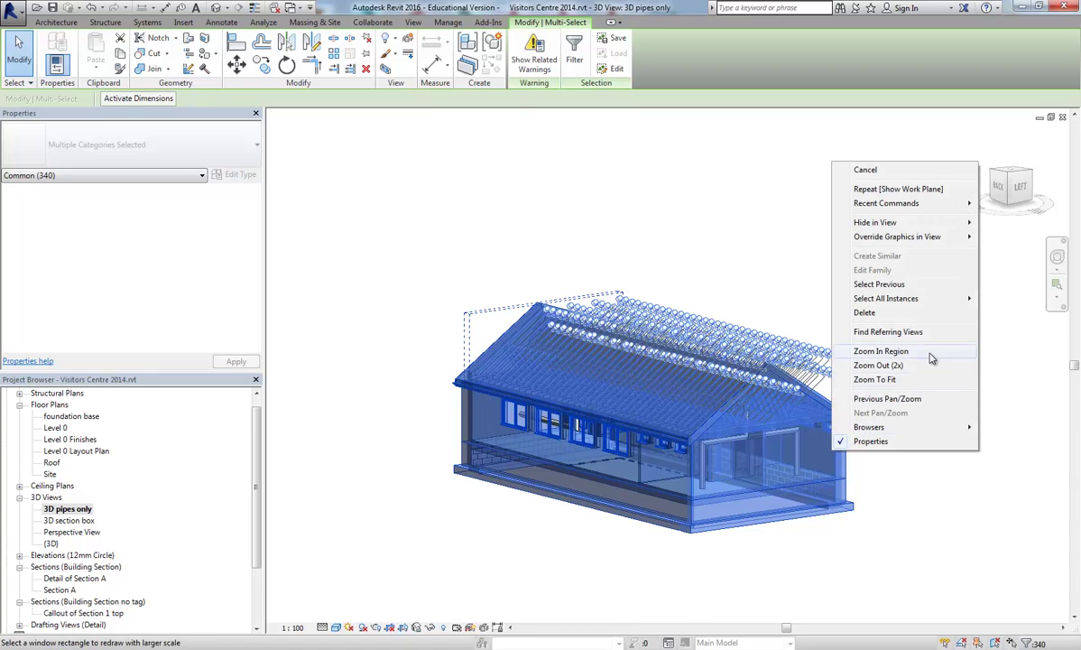
{"action": "mouse_move", "coordinate": [875, 220]}
{"action": "left_click", "coordinate": [1011, 223]}
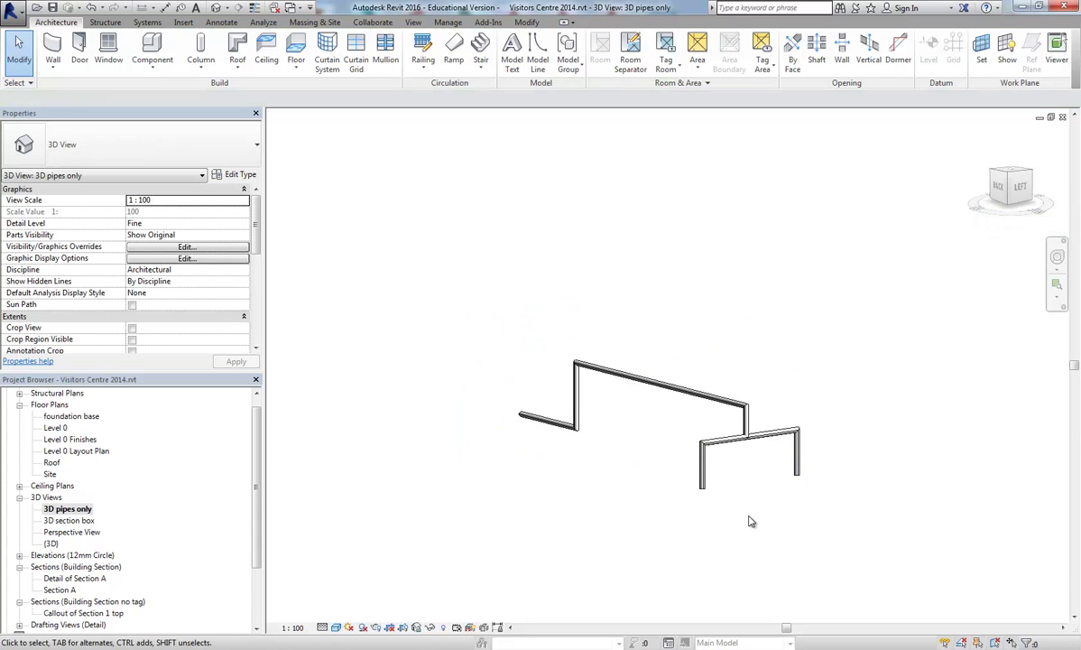
- Tile the pipes-only and section box views with WT, zoom all with ZA, and orbit the pipes
{"action": "scroll", "coordinate": [684, 441], "scroll_direction": "up", "scroll_amount": 2}
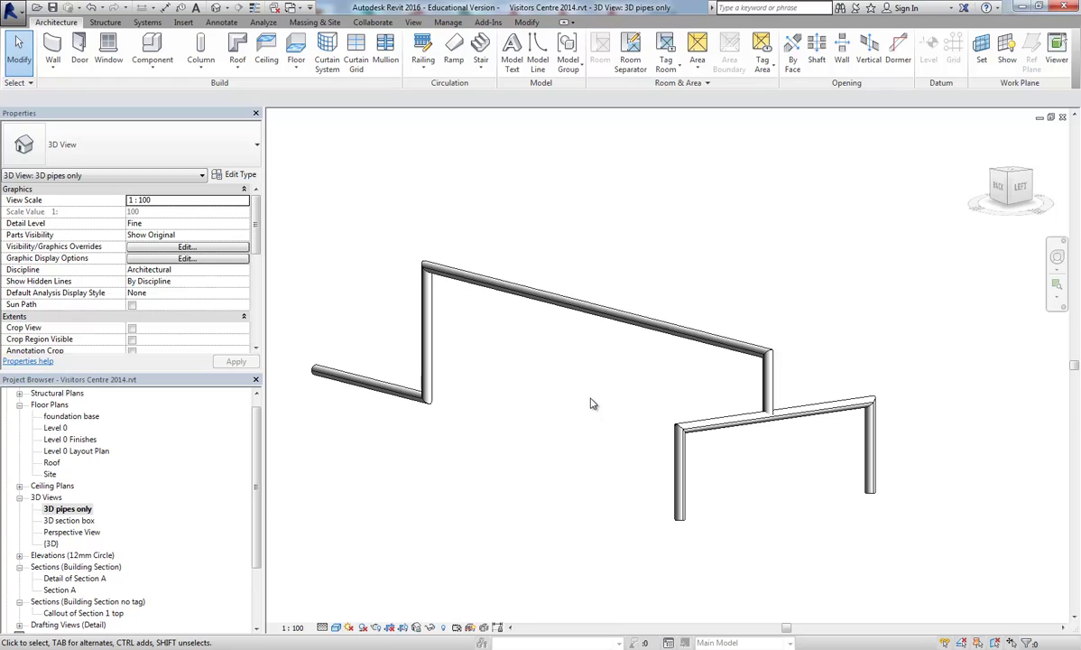
{"action": "scroll", "coordinate": [562, 380], "scroll_direction": "down", "scroll_amount": 1}
{"action": "scroll", "coordinate": [519, 379], "scroll_direction": "up", "scroll_amount": 1}
{"action": "scroll", "coordinate": [451, 333], "scroll_direction": "down", "scroll_amount": 1}
{"action": "scroll", "coordinate": [455, 338], "scroll_direction": "up", "scroll_amount": 1}
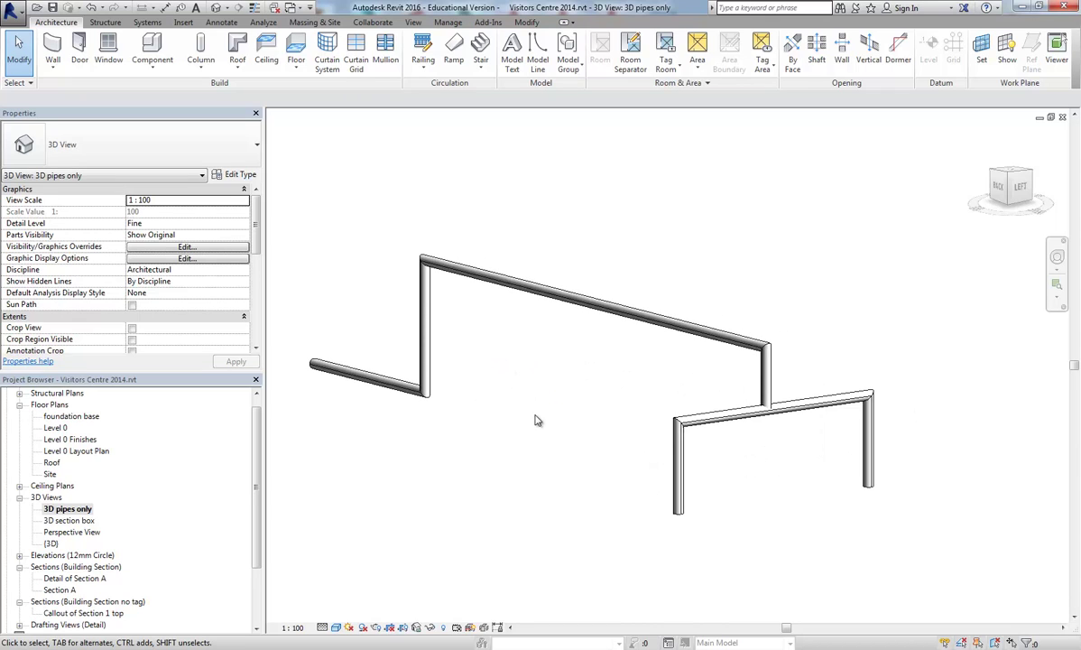
{"action": "key", "text": "w"}
{"action": "key", "text": "t"}
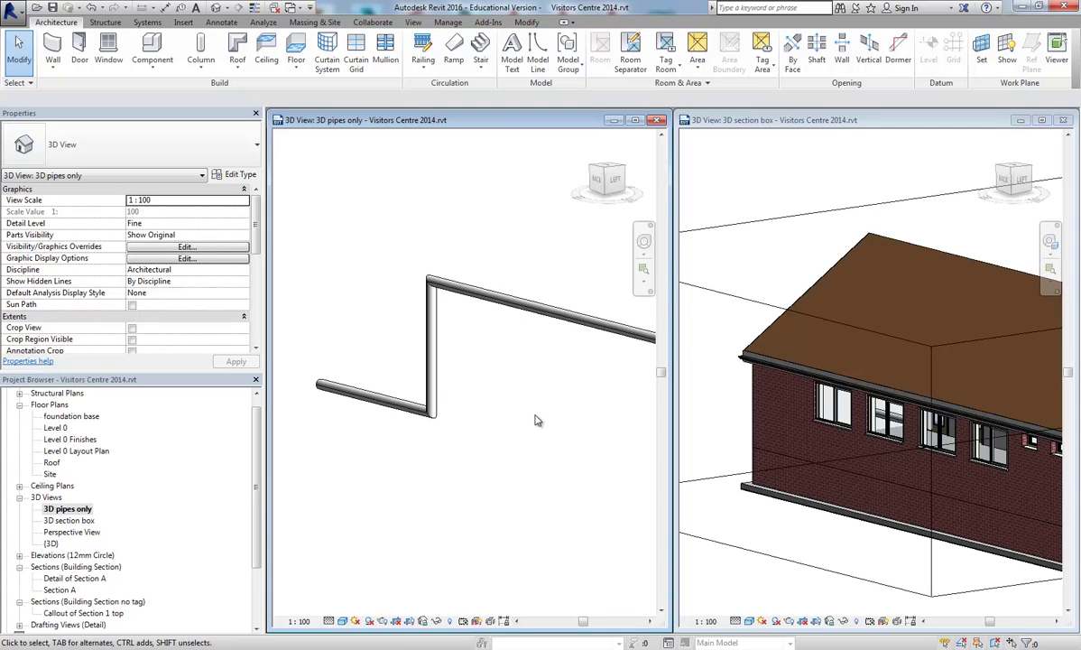
{"action": "key", "text": "z"}
{"action": "key", "text": "a"}
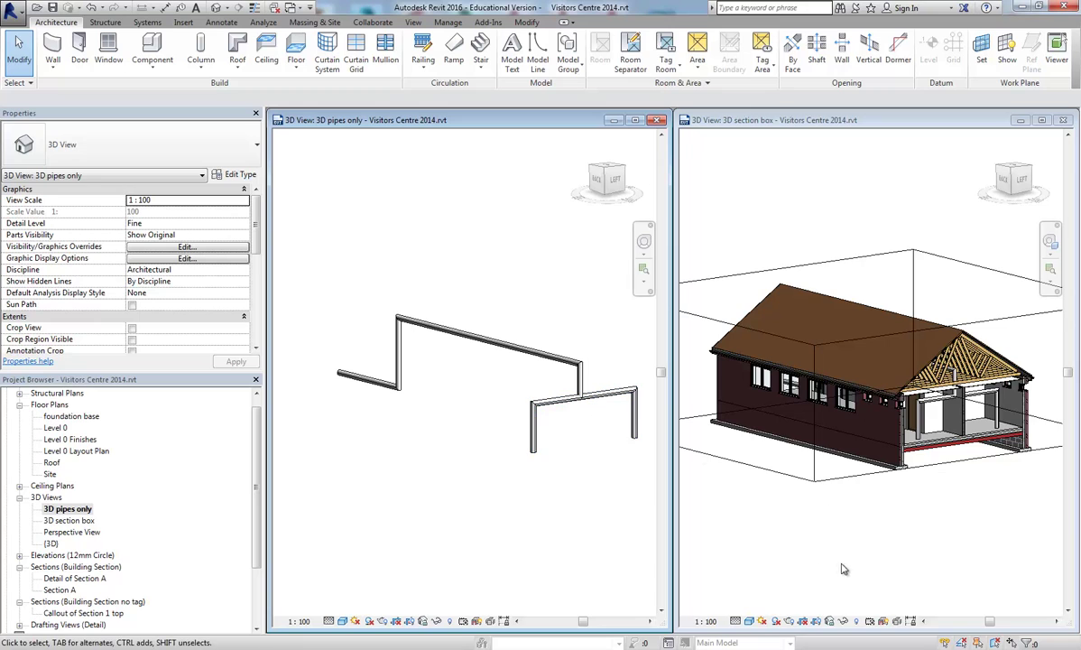
{"action": "scroll", "coordinate": [686, 401], "scroll_direction": "up", "scroll_amount": 5}
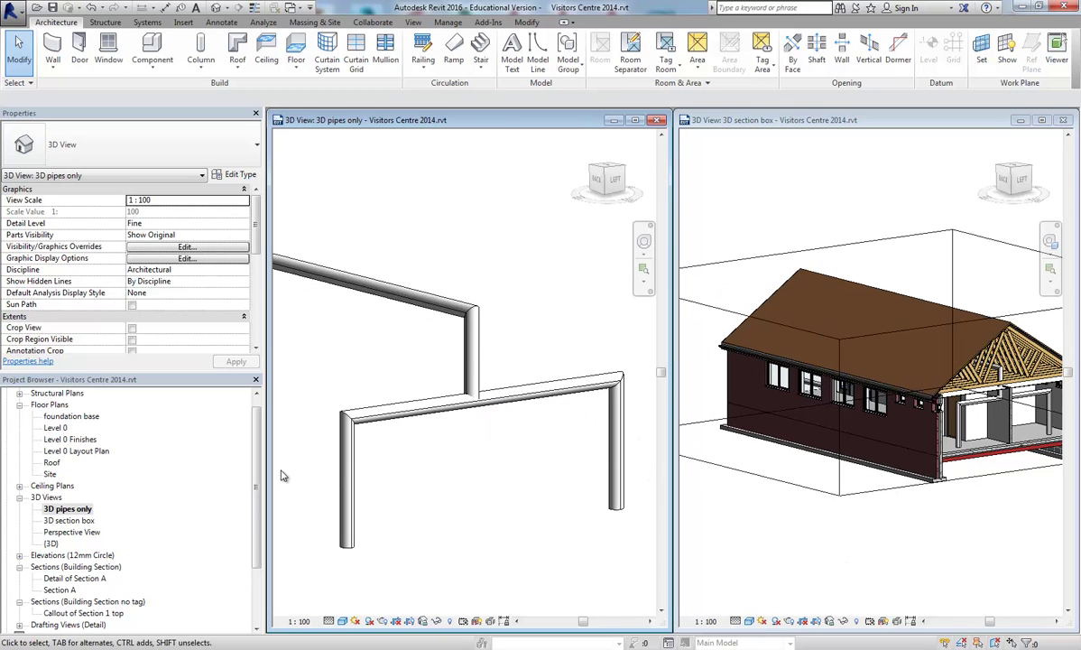
{"action": "middle_click_drag", "start_coordinate": [287, 473], "coordinate": [541, 502], "text": "shift"}
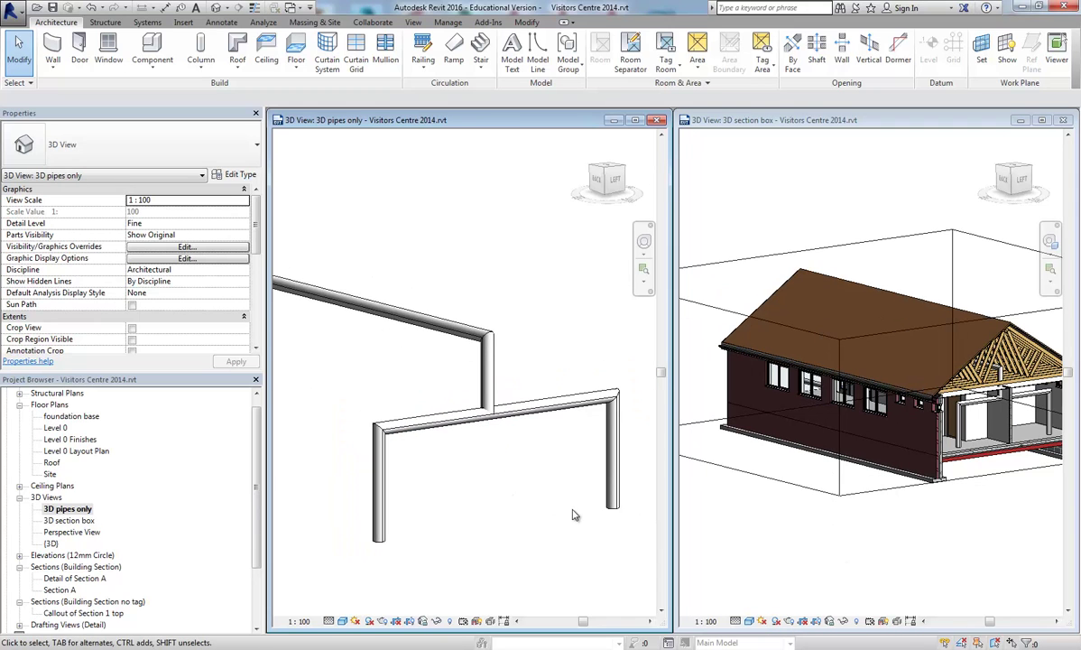
- Edit the lower pipe frame mass in place and open its pipe form's profile path
{"action": "left_click", "coordinate": [440, 426]}
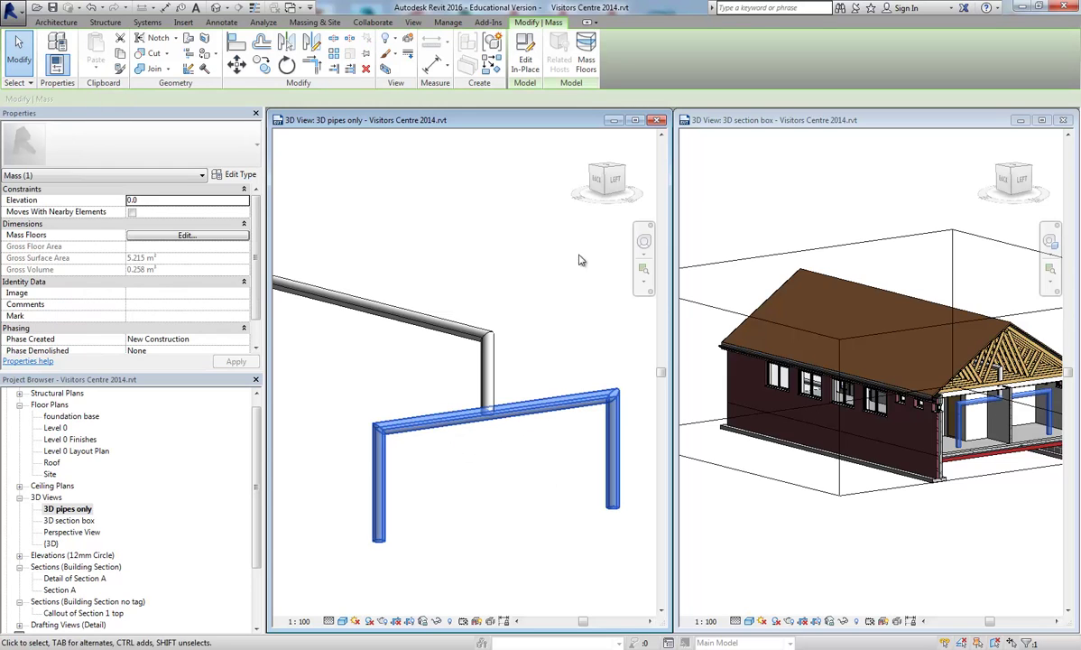
{"action": "left_click", "coordinate": [527, 61]}
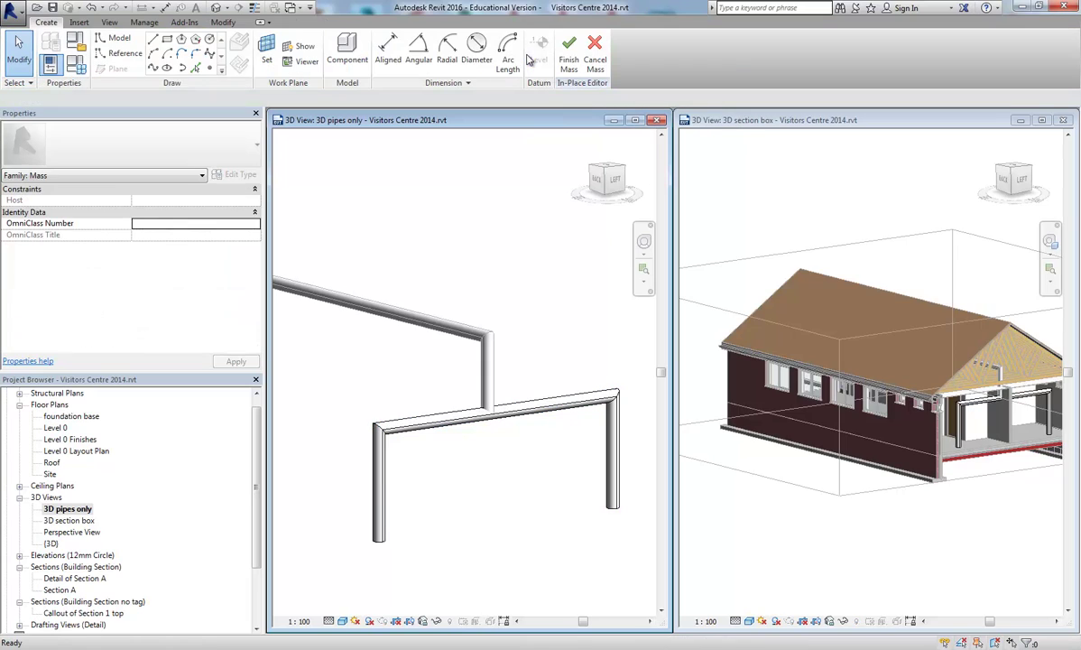
{"action": "left_click", "coordinate": [426, 424]}
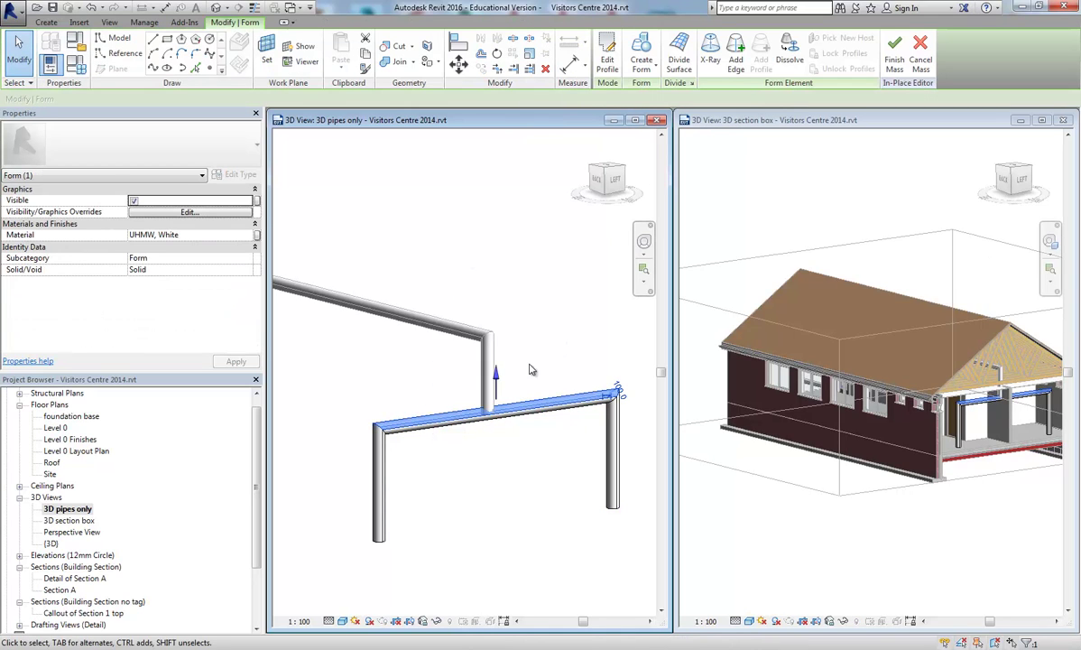
{"action": "key", "text": "Escape"}
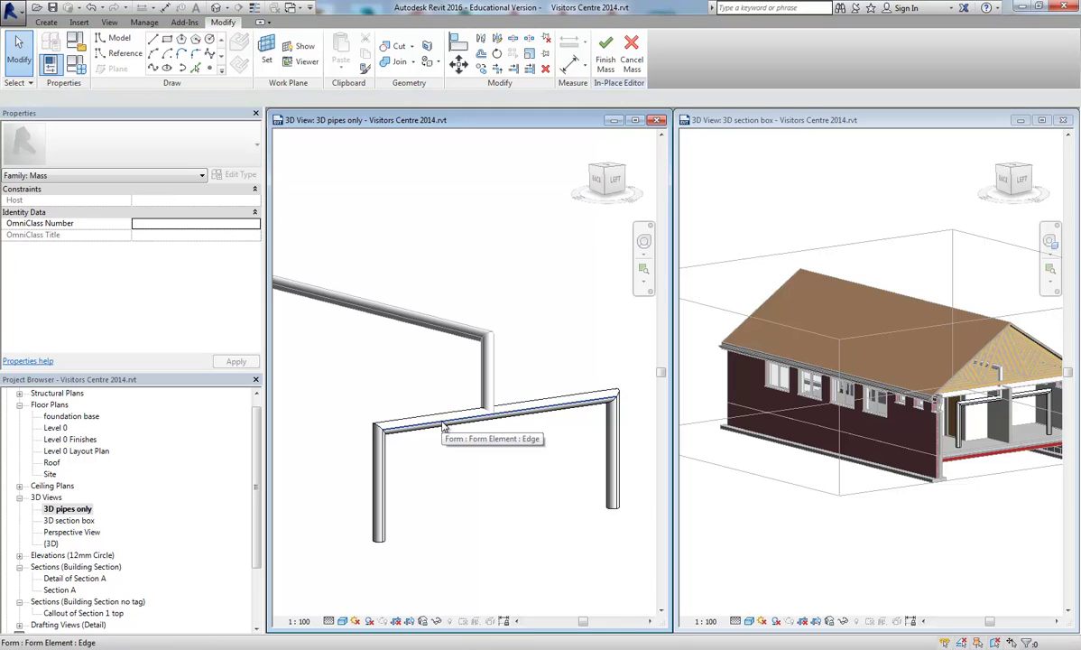
{"action": "key", "text": "Tab"}
{"action": "left_click", "coordinate": [443, 426]}
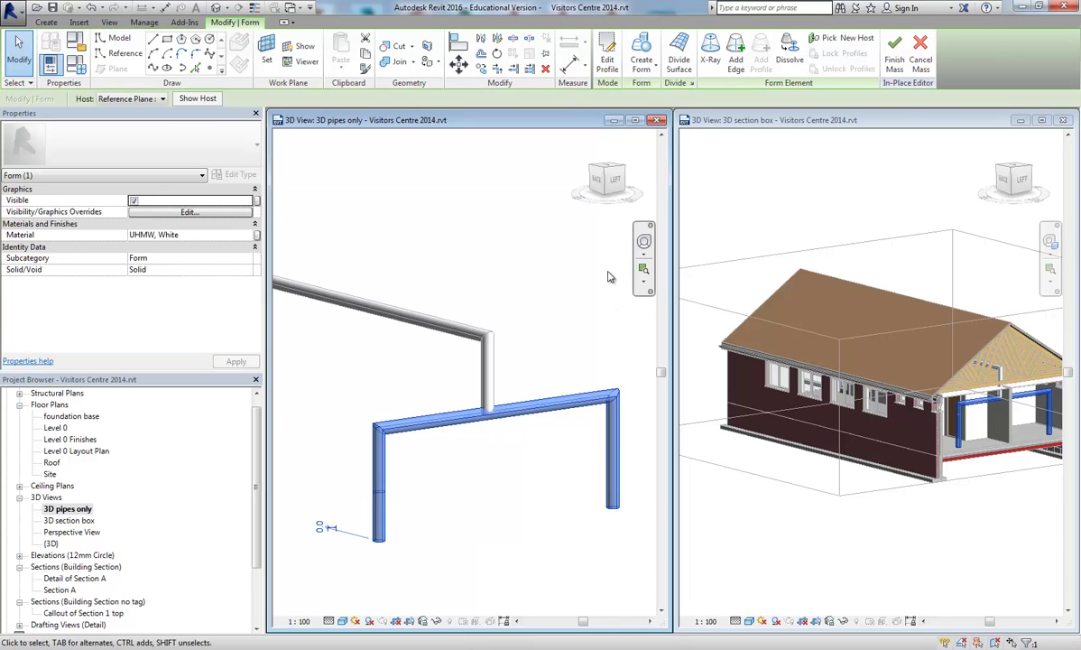
{"action": "left_click", "coordinate": [607, 59]}
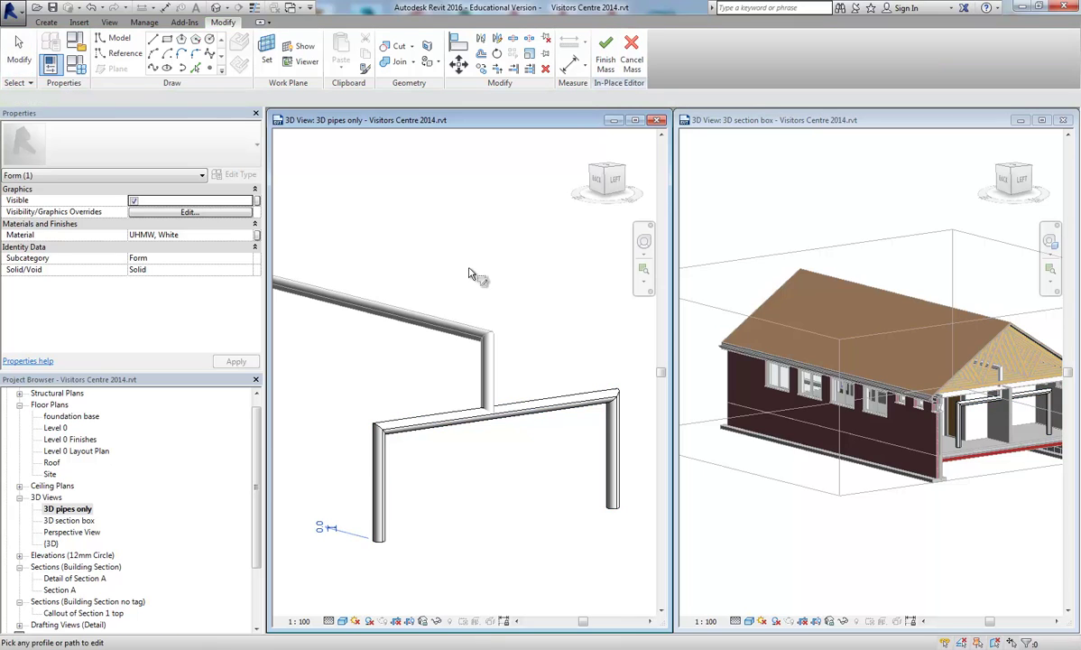
{"action": "left_click", "coordinate": [445, 430]}
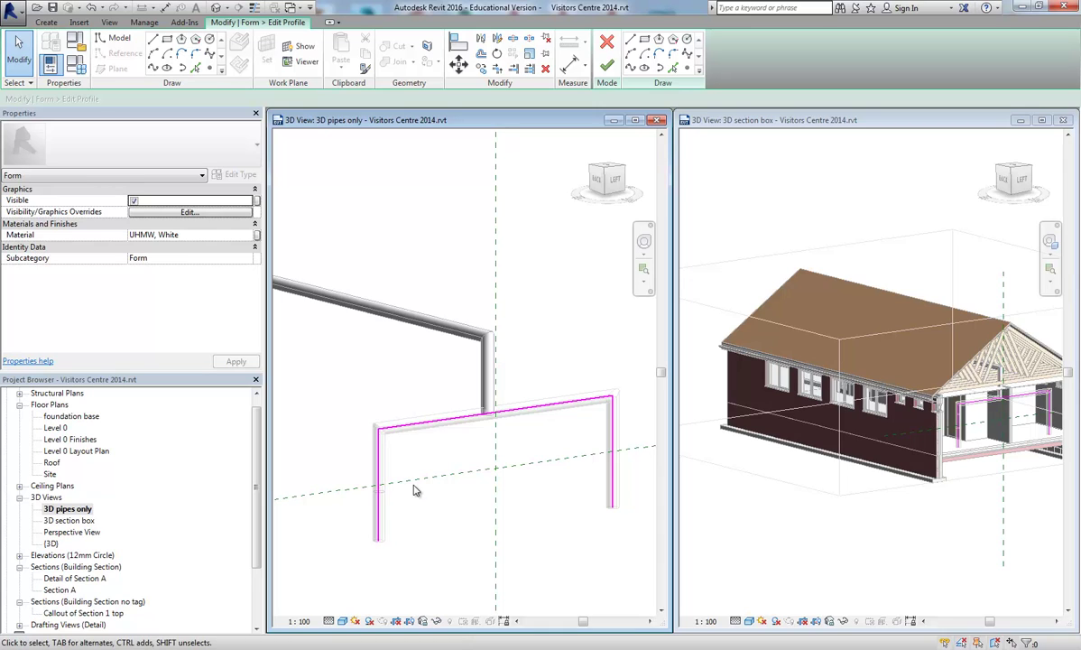
- Fillet both top corners with 200 radius arcs, then finish edit mode and the mass
{"action": "left_click", "coordinate": [674, 56]}
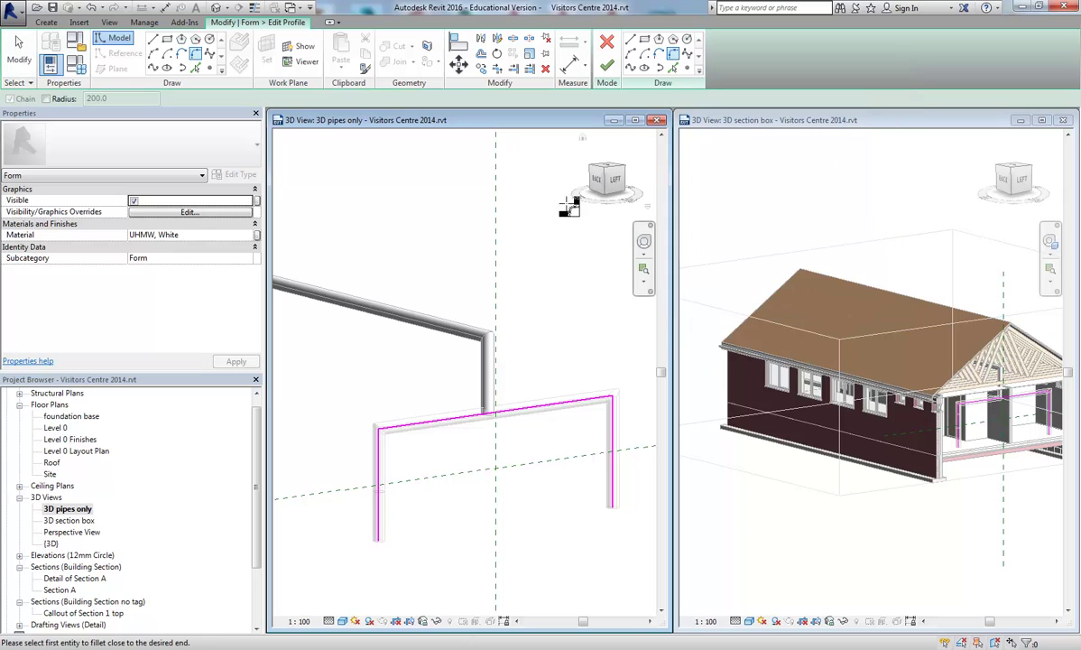
{"action": "left_click", "coordinate": [46, 99]}
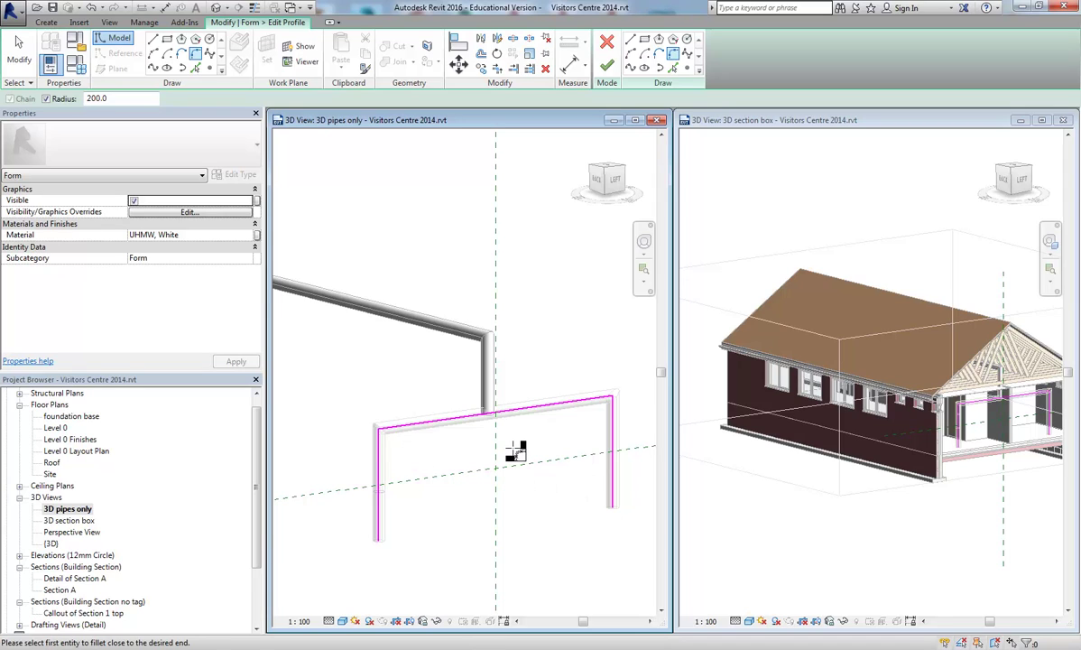
{"action": "left_click", "coordinate": [381, 451]}
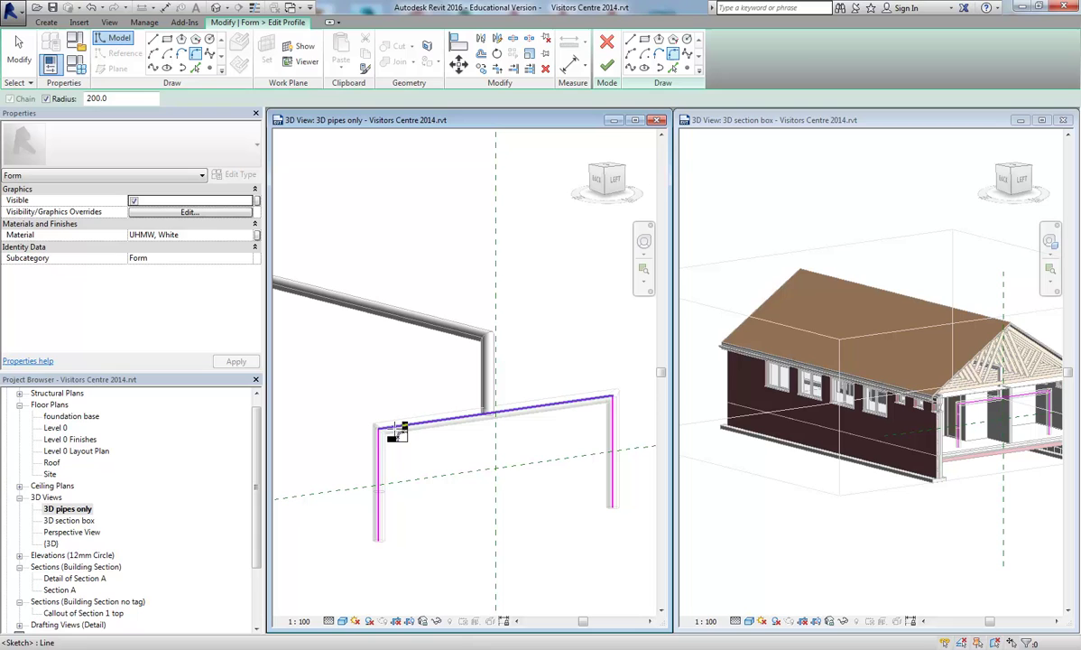
{"action": "left_click", "coordinate": [597, 402]}
{"action": "left_click", "coordinate": [614, 470]}
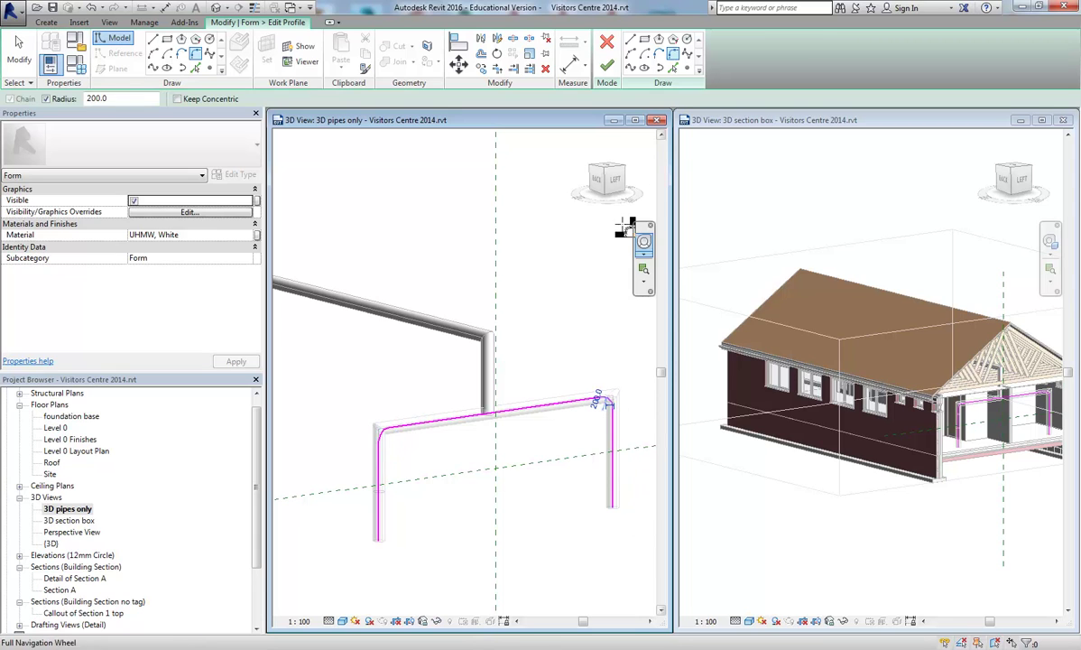
{"action": "left_click", "coordinate": [608, 68]}
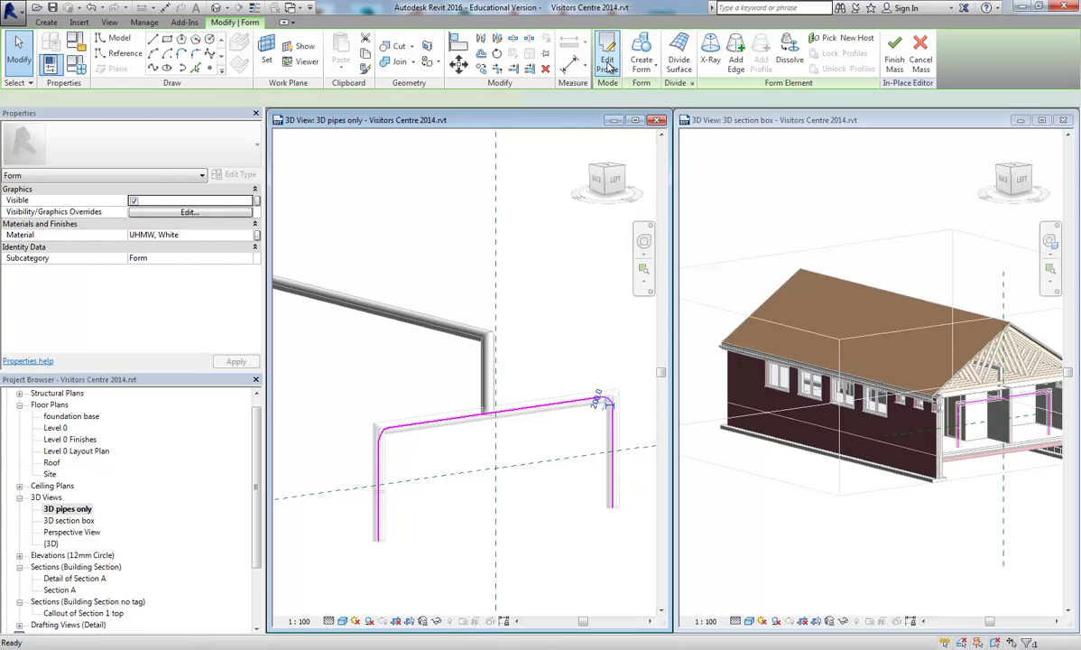
{"action": "left_click", "coordinate": [894, 61]}
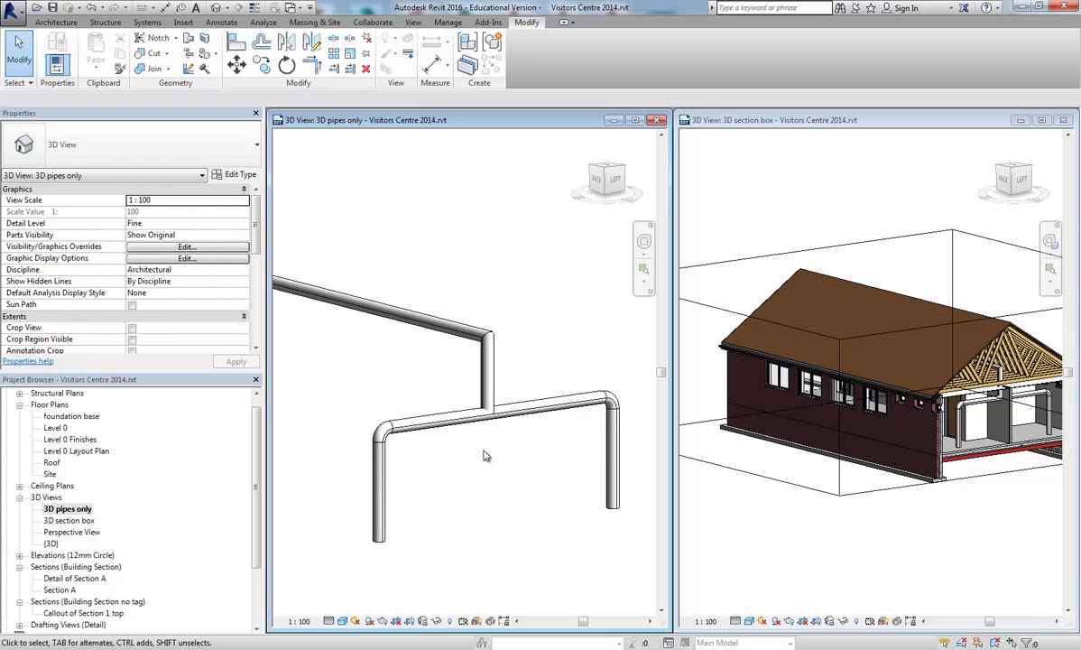
- Select the upper pipe mass, choose Edit In-Place, and select its pipe form
{"action": "left_click", "coordinate": [487, 338]}
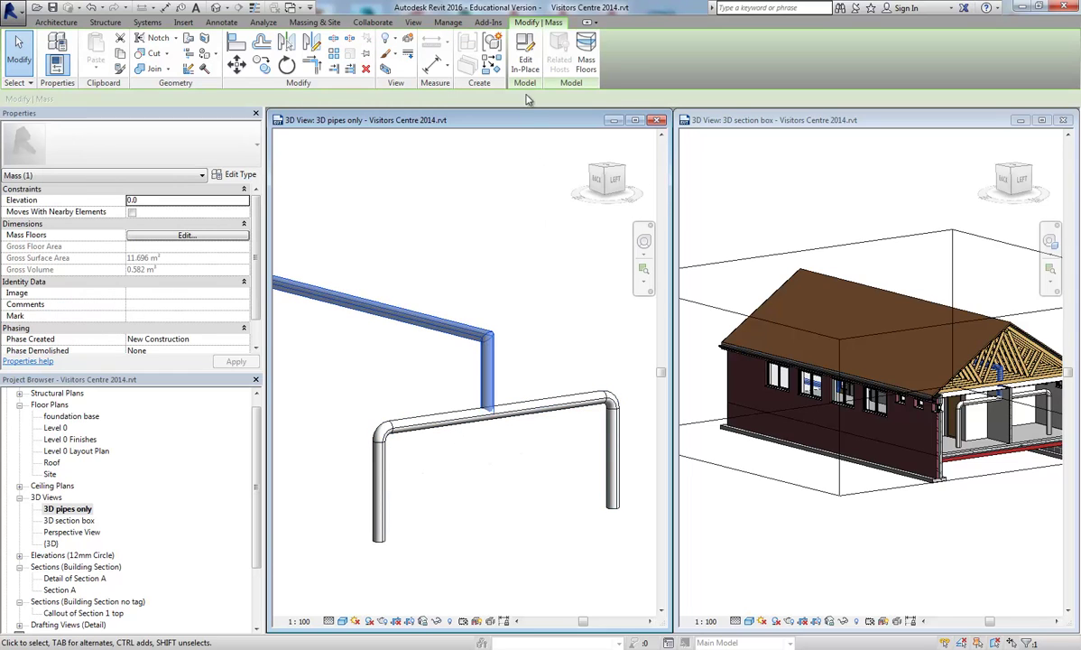
{"action": "left_click", "coordinate": [491, 50]}
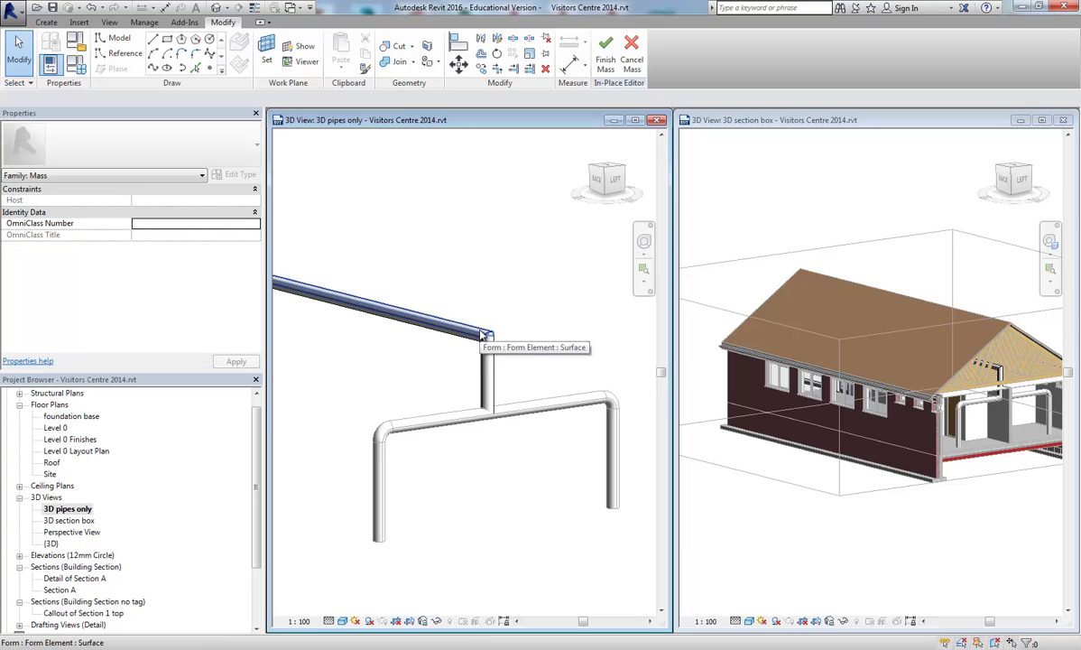
{"action": "left_click", "coordinate": [479, 336]}
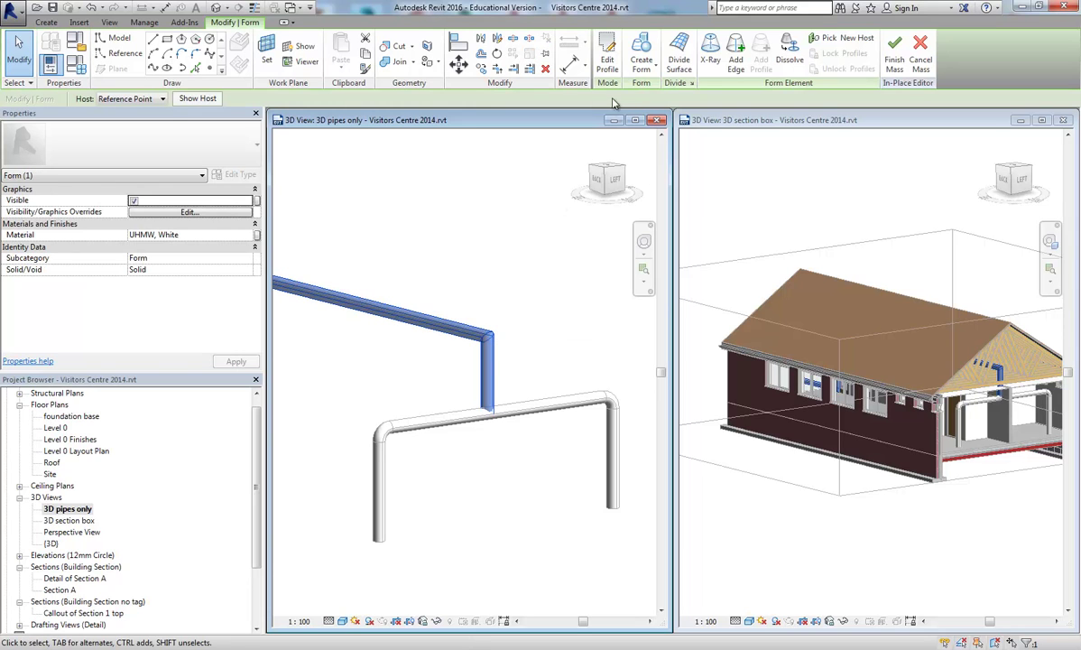
- Open the upper pipe form's path sketch, orbit it, and maximize the 3D pipes only view
{"action": "left_click", "coordinate": [551, 193]}
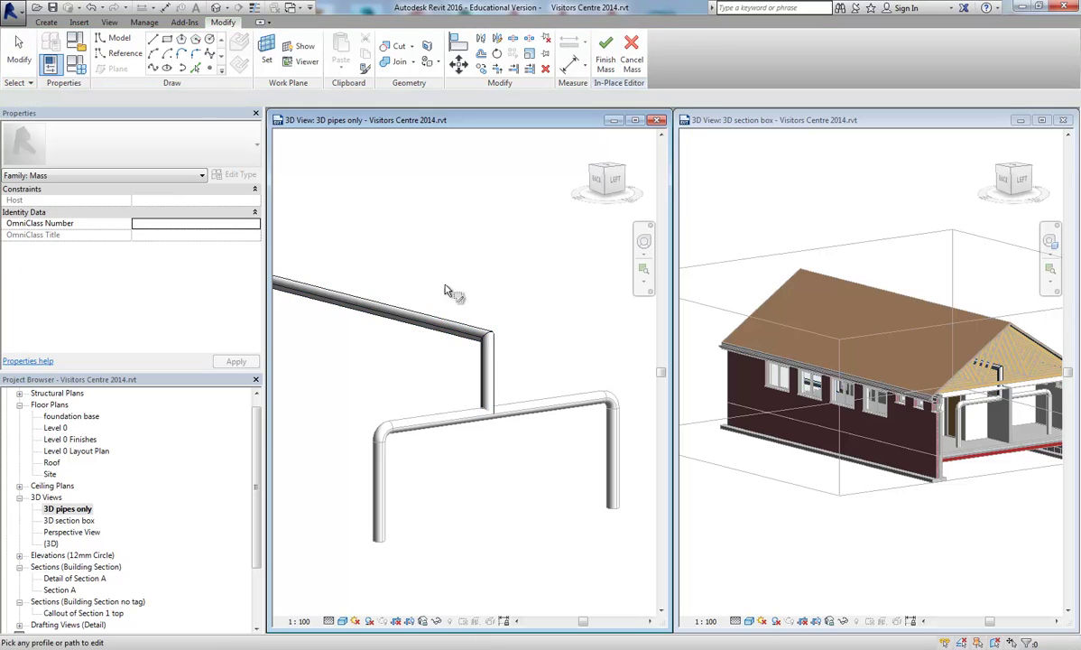
{"action": "double_click", "coordinate": [445, 332]}
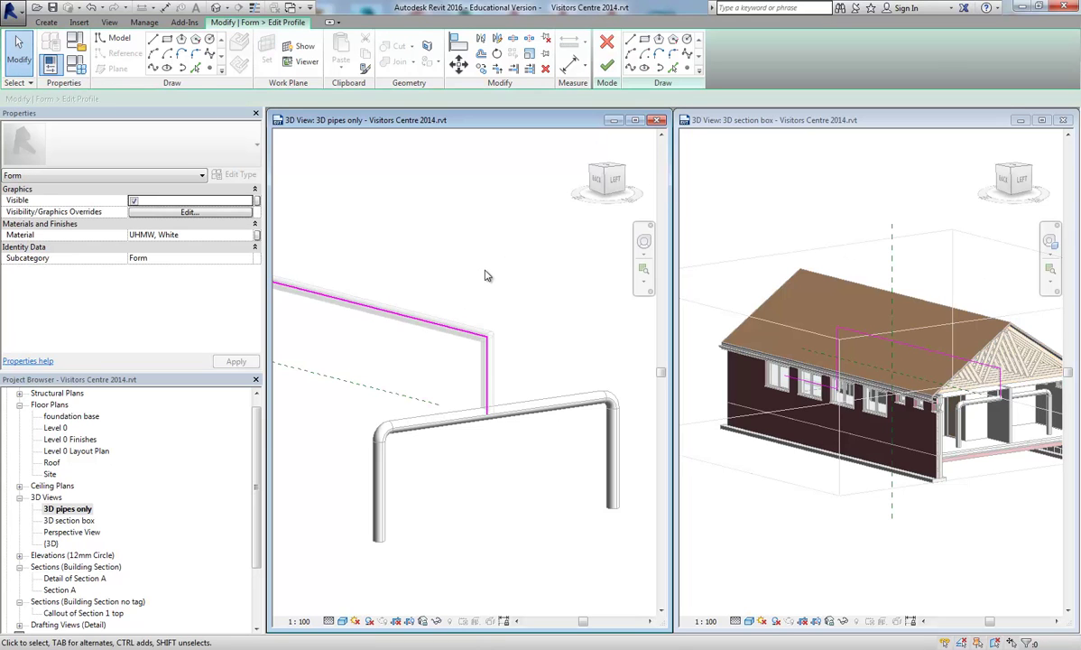
{"action": "middle_click_drag", "start_coordinate": [490, 306], "coordinate": [490, 424], "text": "shift"}
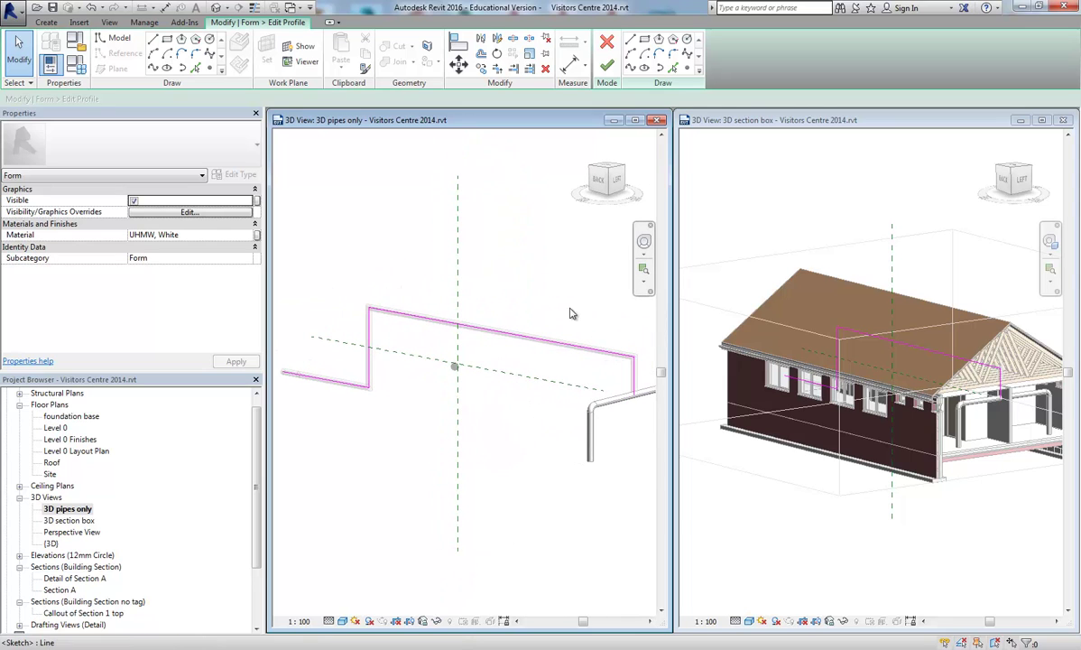
{"action": "left_click", "coordinate": [635, 121]}
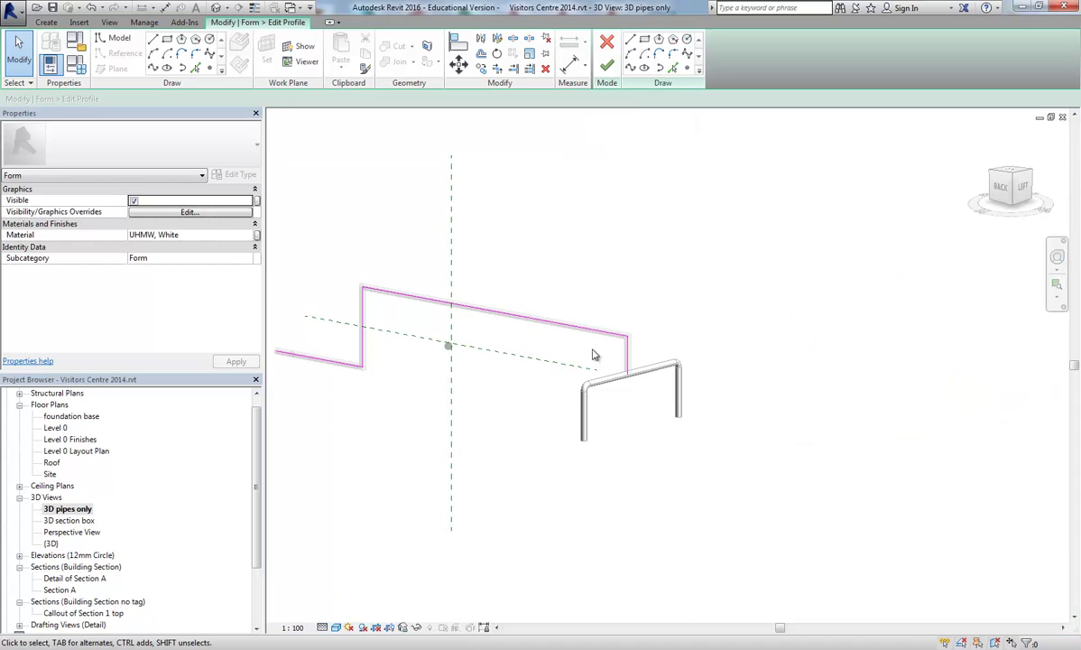
{"action": "scroll", "coordinate": [596, 355], "scroll_direction": "down", "scroll_amount": 3}
{"action": "scroll", "coordinate": [527, 345], "scroll_direction": "up", "scroll_amount": 6}
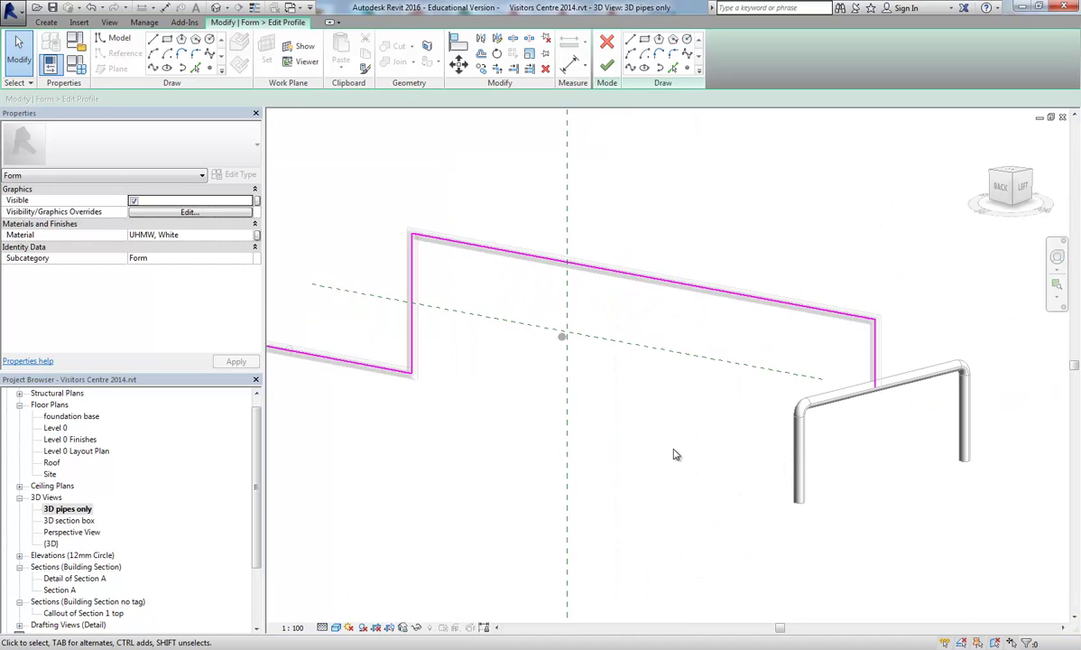
{"action": "scroll", "coordinate": [632, 426], "scroll_direction": "down", "scroll_amount": 1}
{"action": "scroll", "coordinate": [506, 347], "scroll_direction": "up", "scroll_amount": 1}
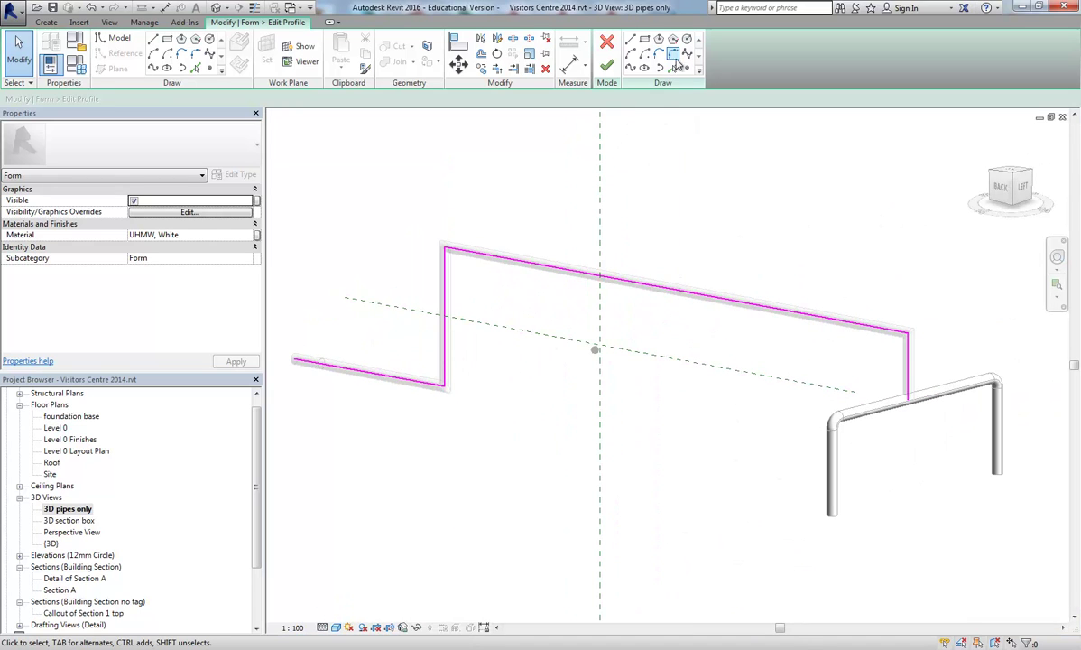
- Fillet the top-right, top-left and bottom-left path bends at radius 200, then finish edit and mass
{"action": "left_click", "coordinate": [673, 55]}
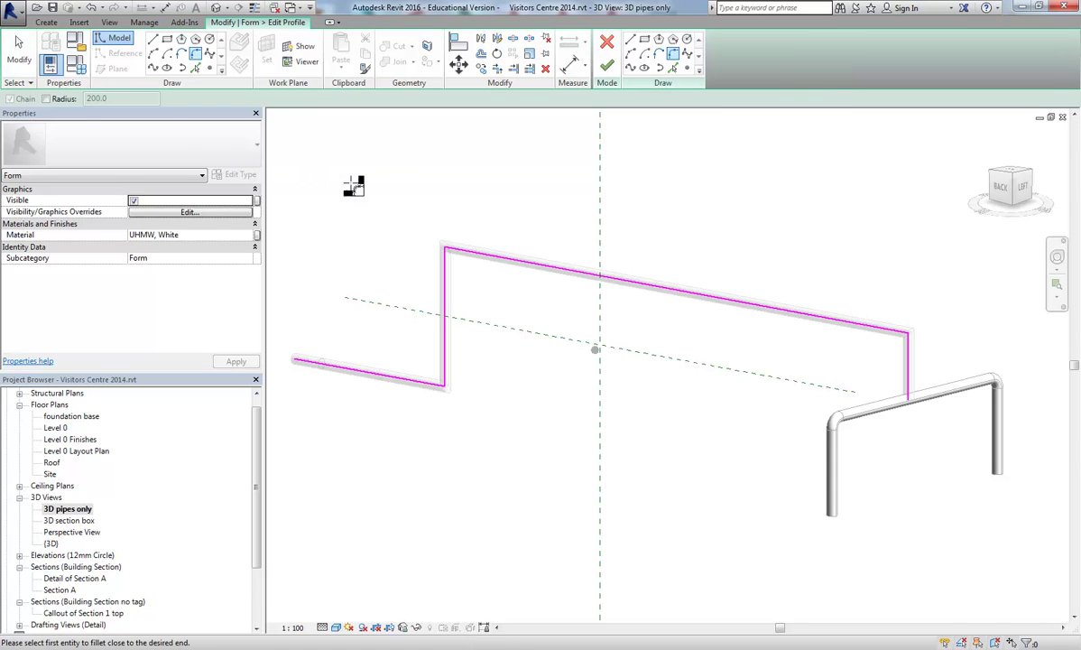
{"action": "left_click", "coordinate": [46, 99]}
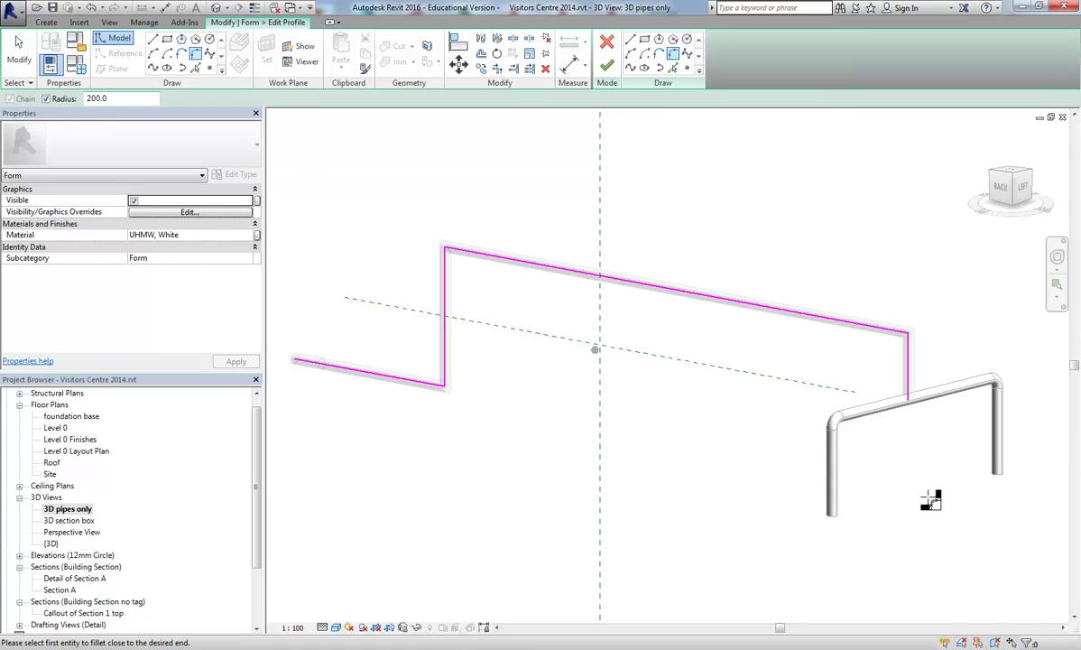
{"action": "left_click", "coordinate": [910, 356]}
{"action": "left_click", "coordinate": [901, 331]}
{"action": "left_click", "coordinate": [470, 249]}
{"action": "left_click", "coordinate": [446, 263]}
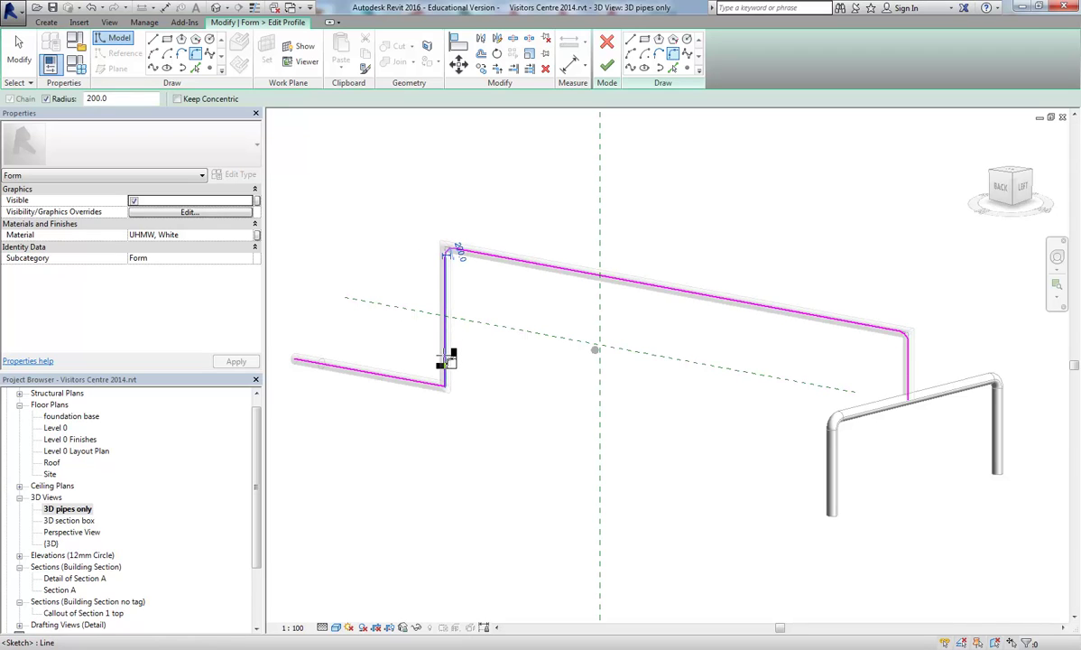
{"action": "left_click", "coordinate": [444, 359]}
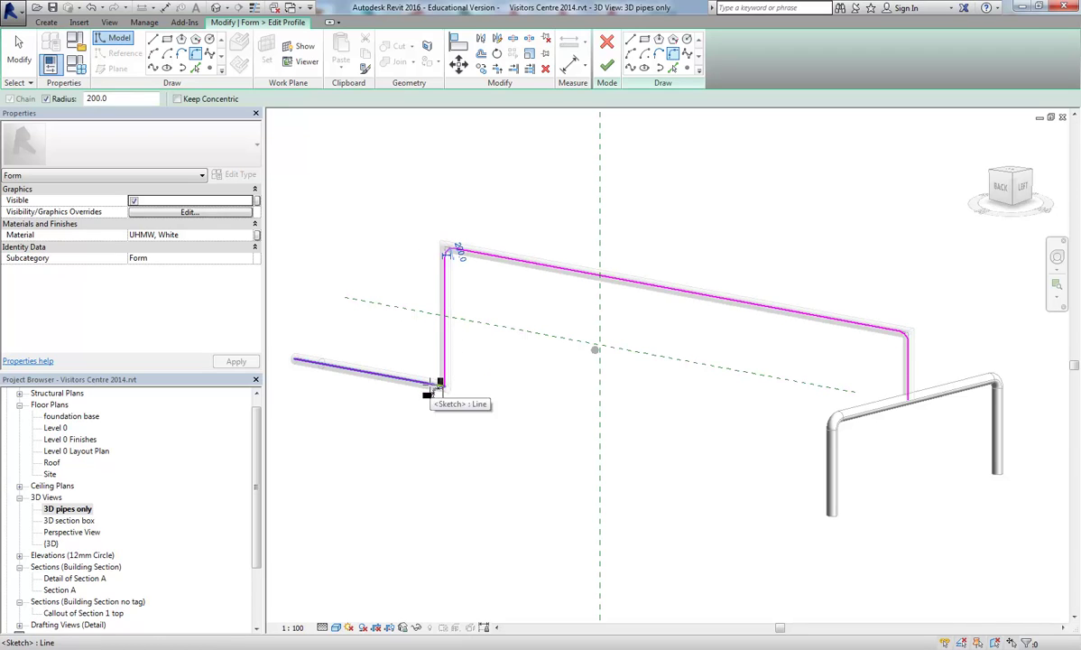
{"action": "left_click", "coordinate": [428, 383]}
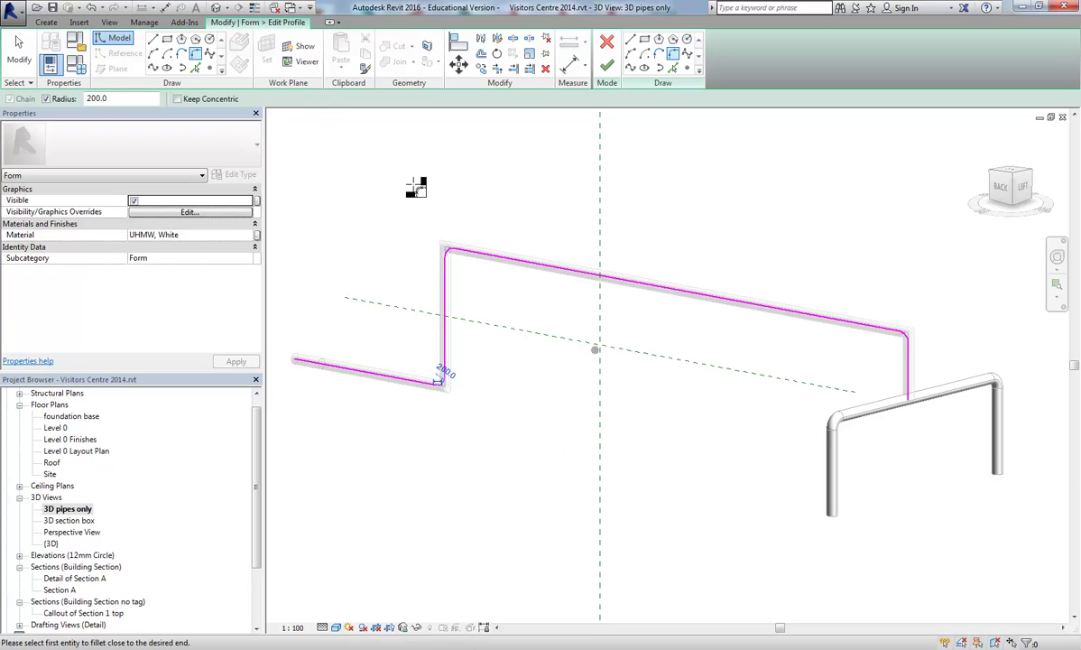
{"action": "left_click", "coordinate": [610, 66]}
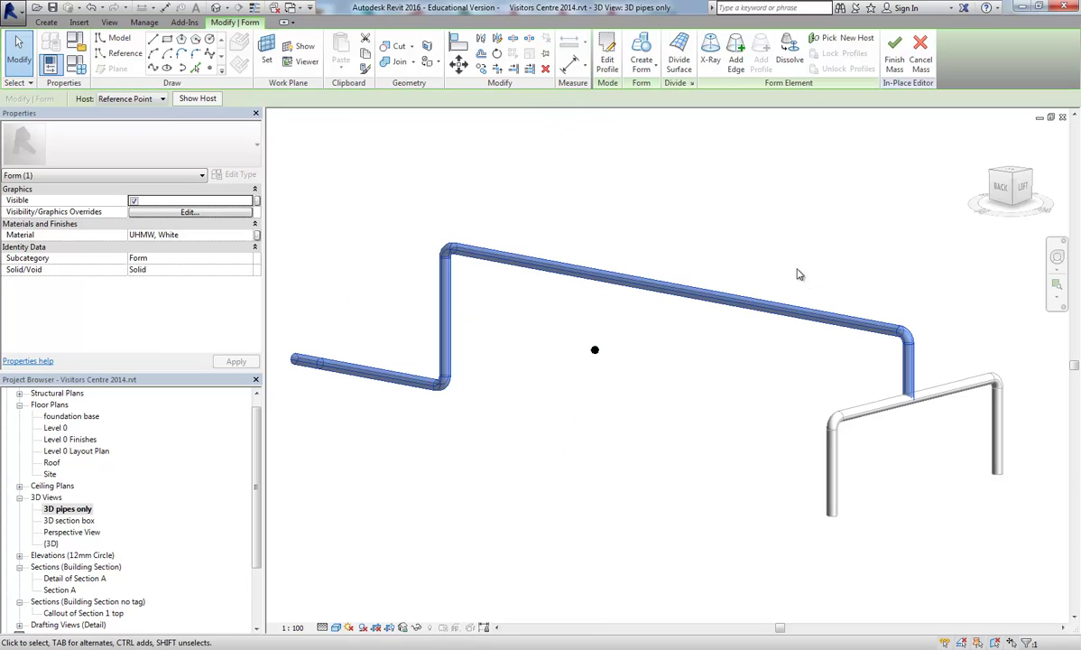
{"action": "left_click", "coordinate": [896, 56]}
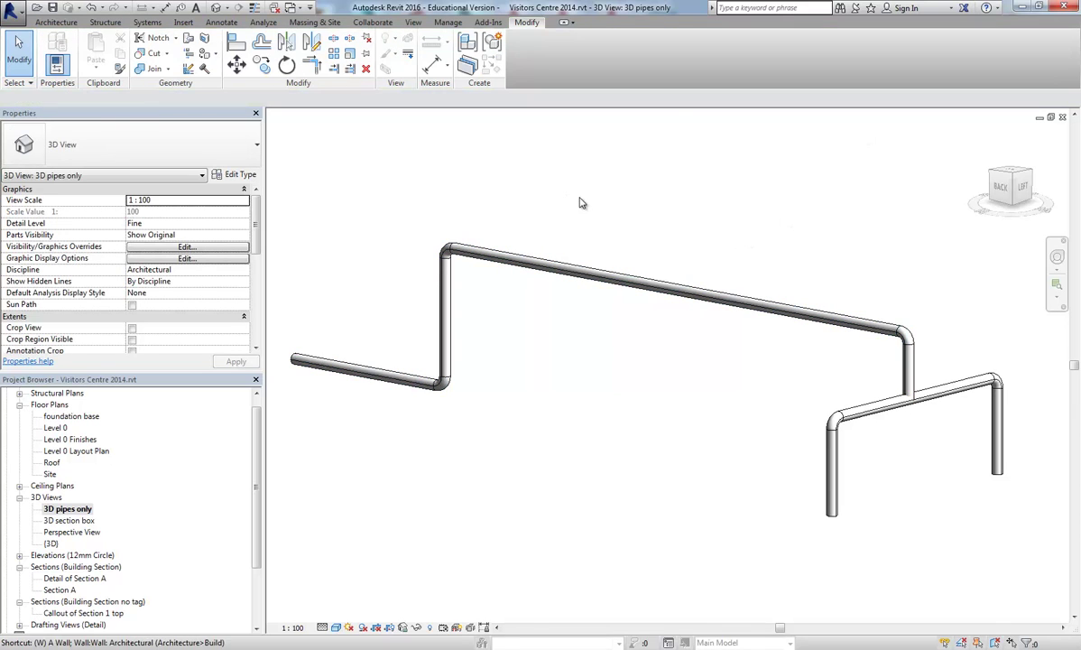
- Tile the views again with WT and orbit the house to a corner angle
{"action": "key", "text": "w"}
{"action": "key", "text": "t"}
{"action": "middle_click_drag", "start_coordinate": [853, 195], "coordinate": [813, 379], "text": "shift"}
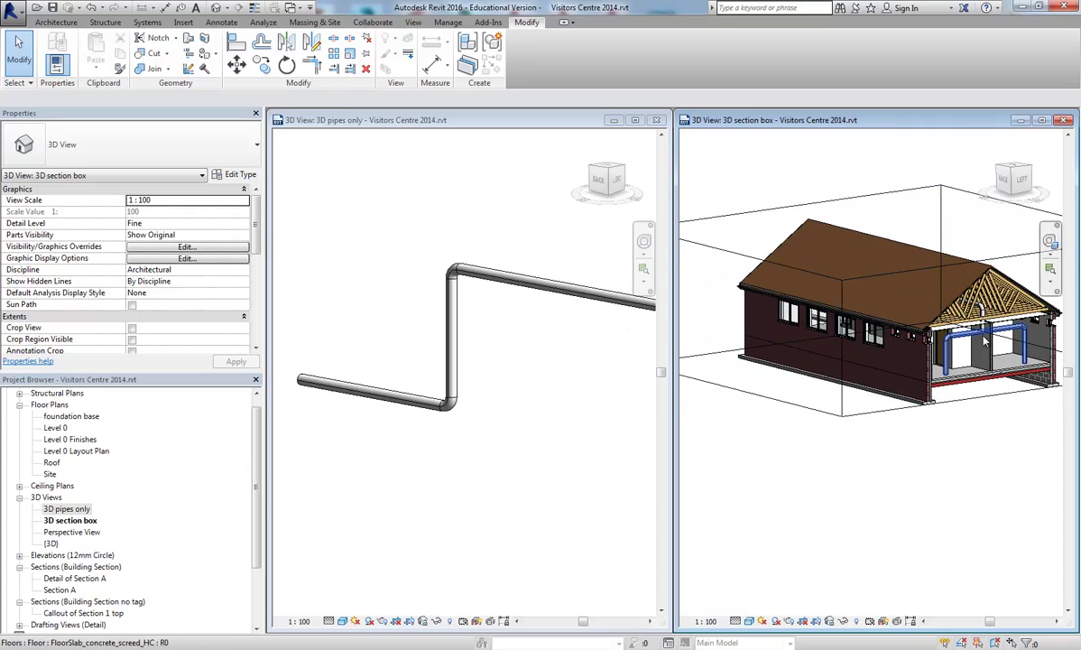
{"action": "middle_click_drag", "start_coordinate": [803, 462], "coordinate": [975, 483], "text": "shift"}
{"action": "scroll", "coordinate": [745, 392], "scroll_direction": "up", "scroll_amount": 2}
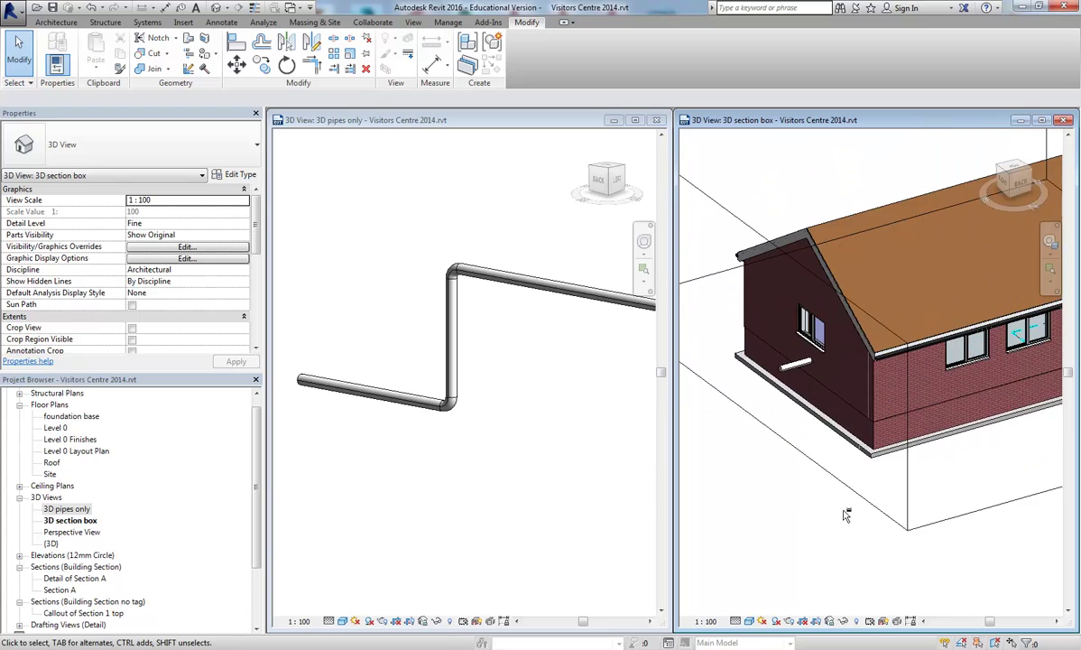
{"action": "middle_click_drag", "start_coordinate": [853, 515], "coordinate": [812, 517], "text": "shift"}
{"action": "scroll", "coordinate": [812, 517], "scroll_direction": "down", "scroll_amount": 4}
- Drag the section box's left face outward to enlarge the cut region
{"action": "left_click", "coordinate": [772, 454]}
{"action": "key", "text": "Escape"}
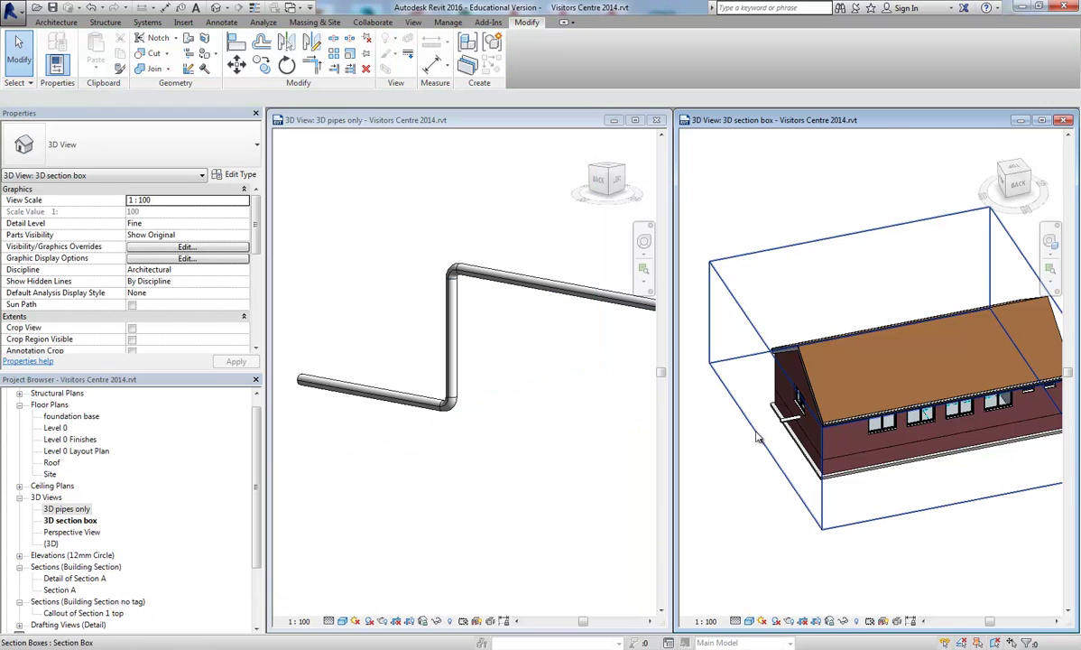
{"action": "left_click", "coordinate": [761, 401]}
{"action": "left_click_drag", "start_coordinate": [764, 401], "coordinate": [774, 541]}
{"action": "key", "text": "Escape"}
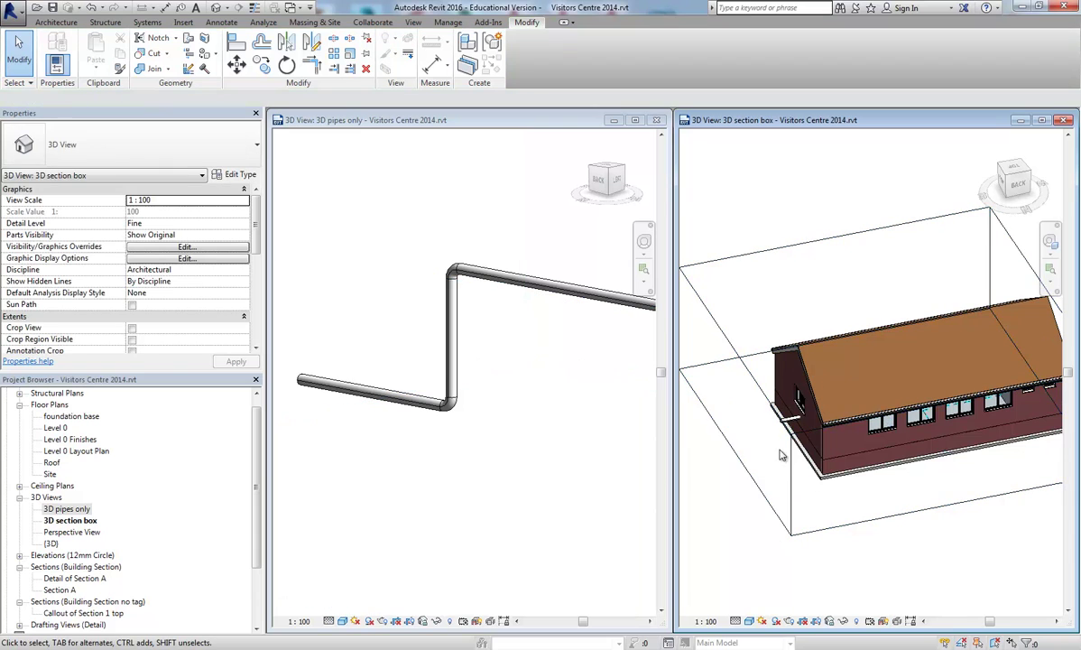
{"action": "scroll", "coordinate": [731, 429], "scroll_direction": "up", "scroll_amount": 2}
{"action": "middle_click_drag", "start_coordinate": [778, 471], "coordinate": [781, 454], "text": "shift"}
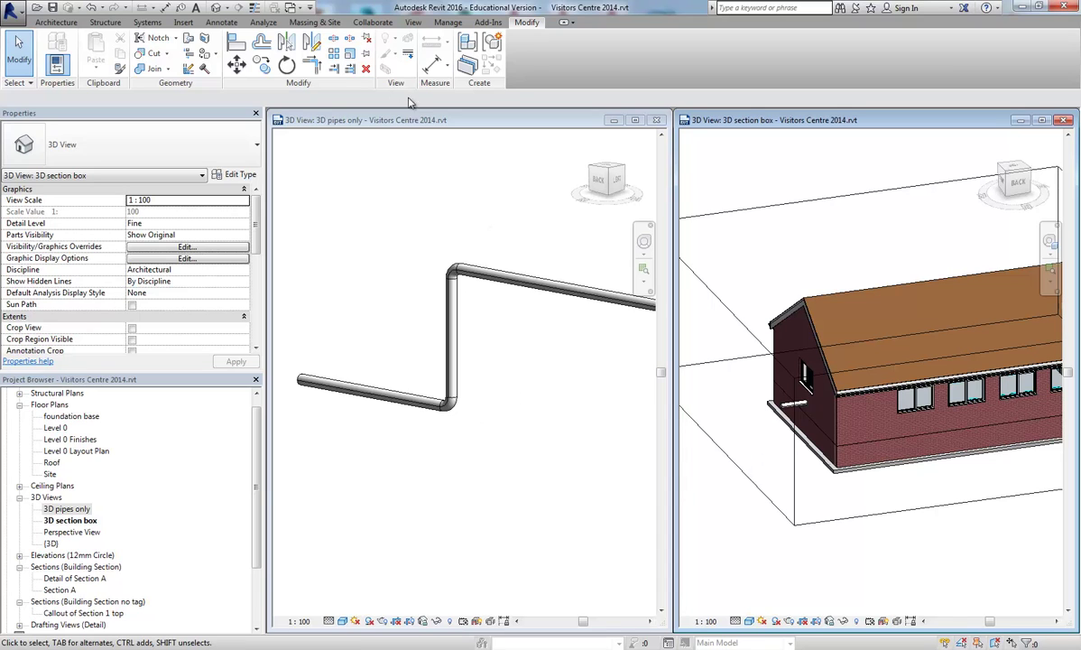
- Activate the 3D section box view and orbit it to look along the long wall
{"action": "left_click", "coordinate": [314, 21]}
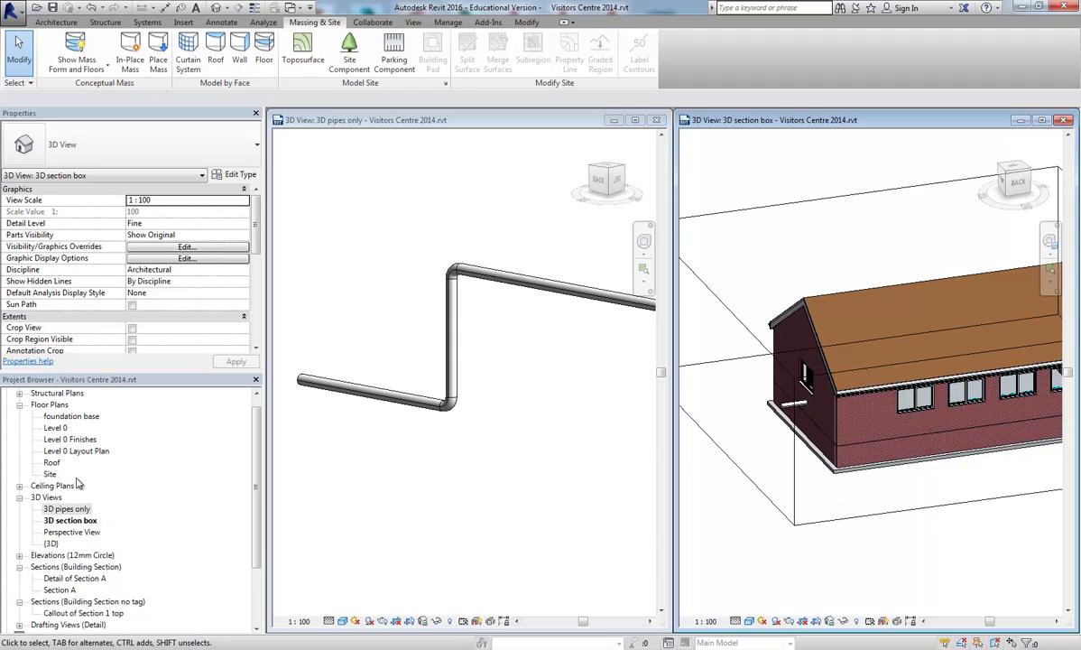
{"action": "left_click", "coordinate": [57, 429]}
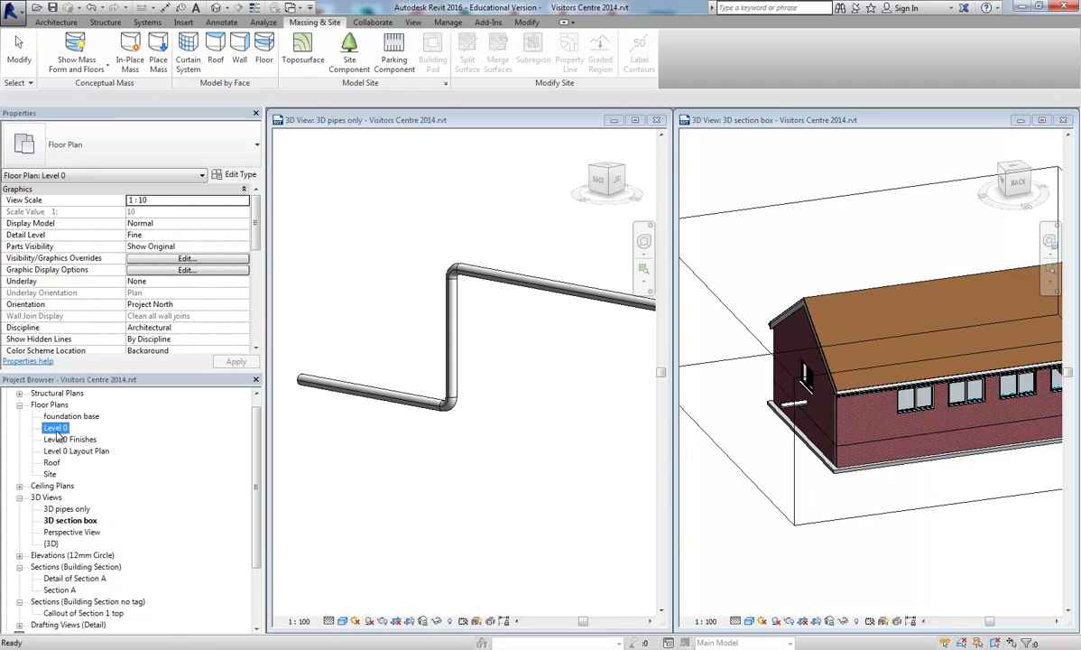
{"action": "left_click", "coordinate": [56, 22]}
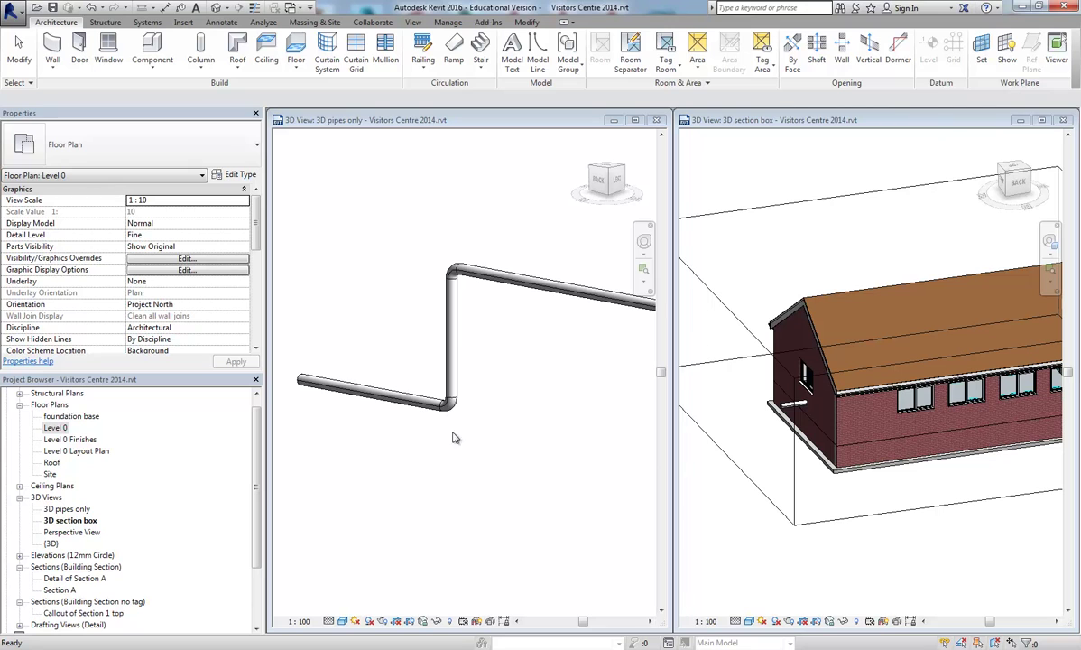
{"action": "left_click", "coordinate": [839, 479]}
{"action": "middle_click_drag", "start_coordinate": [838, 505], "coordinate": [750, 456], "text": "shift"}
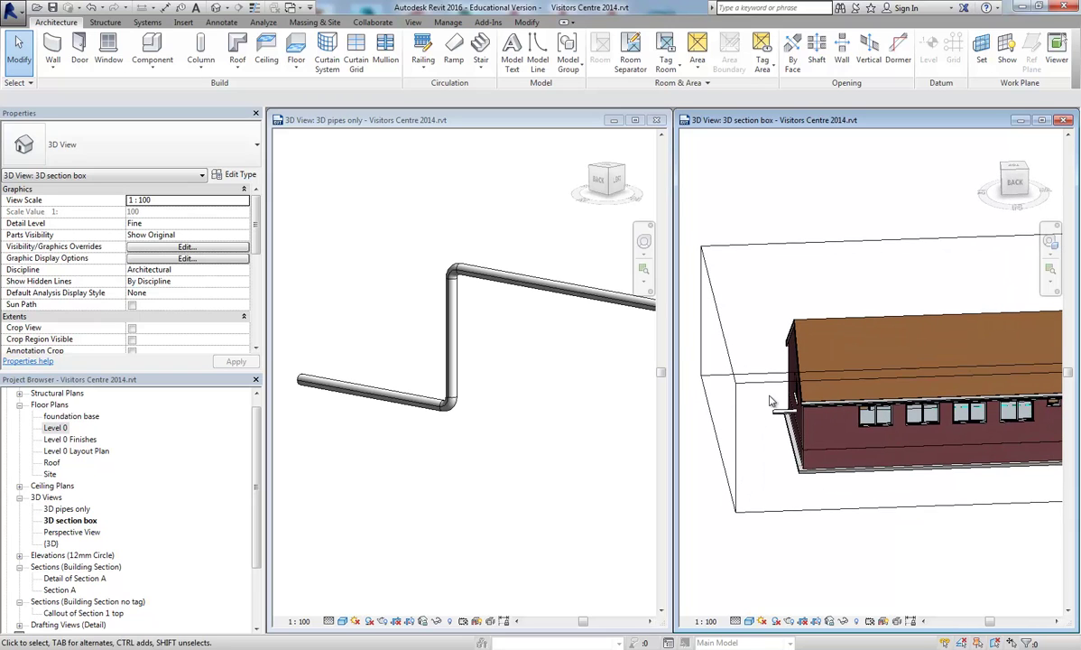
- Expand Elevations in the Project Browser and open the North elevation
{"action": "left_click", "coordinate": [749, 455]}
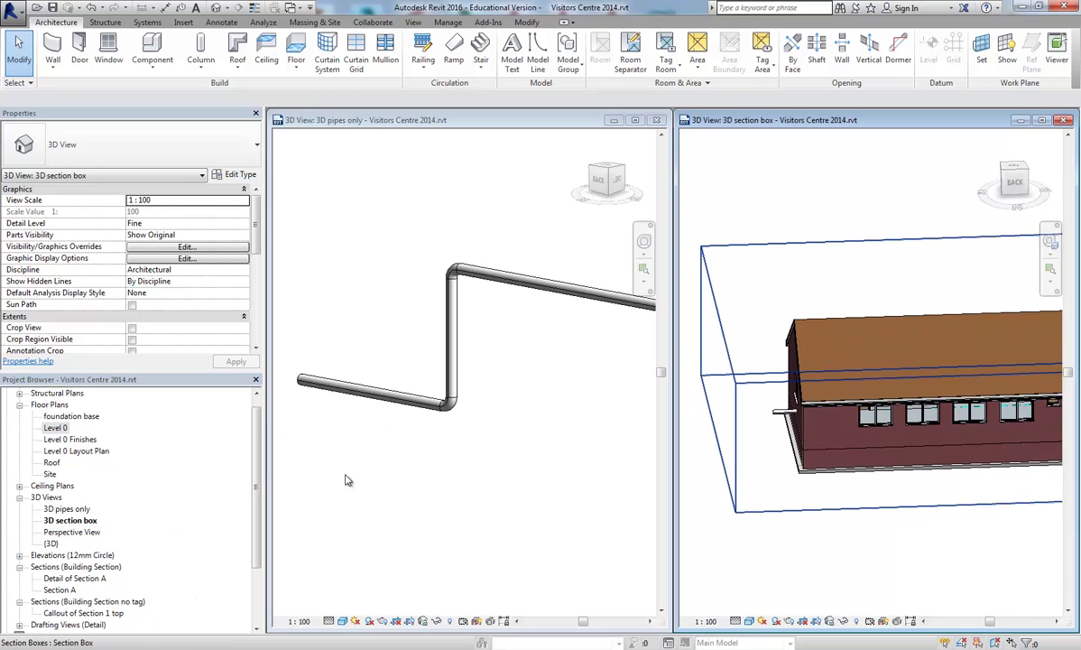
{"action": "key", "text": "Escape"}
{"action": "left_click_drag", "start_coordinate": [257, 487], "coordinate": [257, 521]}
{"action": "left_click", "coordinate": [19, 497]}
{"action": "double_click", "coordinate": [53, 520]}
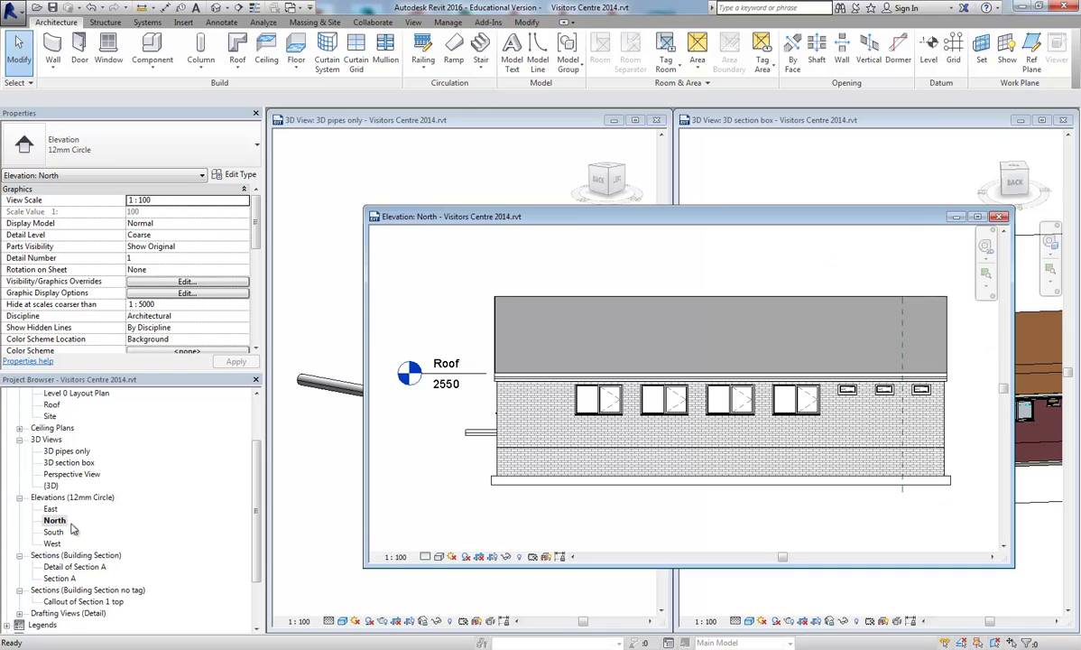
- Open the South and West elevations
{"action": "scroll", "coordinate": [449, 477], "scroll_direction": "down", "scroll_amount": 3}
{"action": "scroll", "coordinate": [502, 534], "scroll_direction": "up", "scroll_amount": 2}
{"action": "scroll", "coordinate": [517, 530], "scroll_direction": "up", "scroll_amount": 1}
{"action": "left_click", "coordinate": [53, 533]}
{"action": "double_click", "coordinate": [54, 533]}
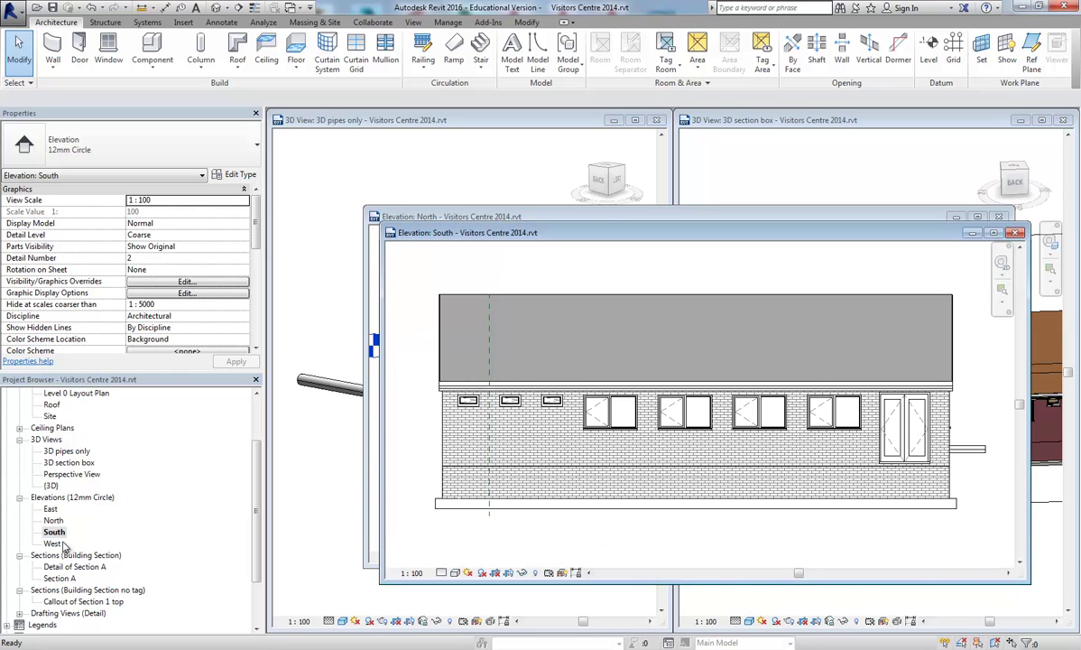
{"action": "double_click", "coordinate": [54, 543]}
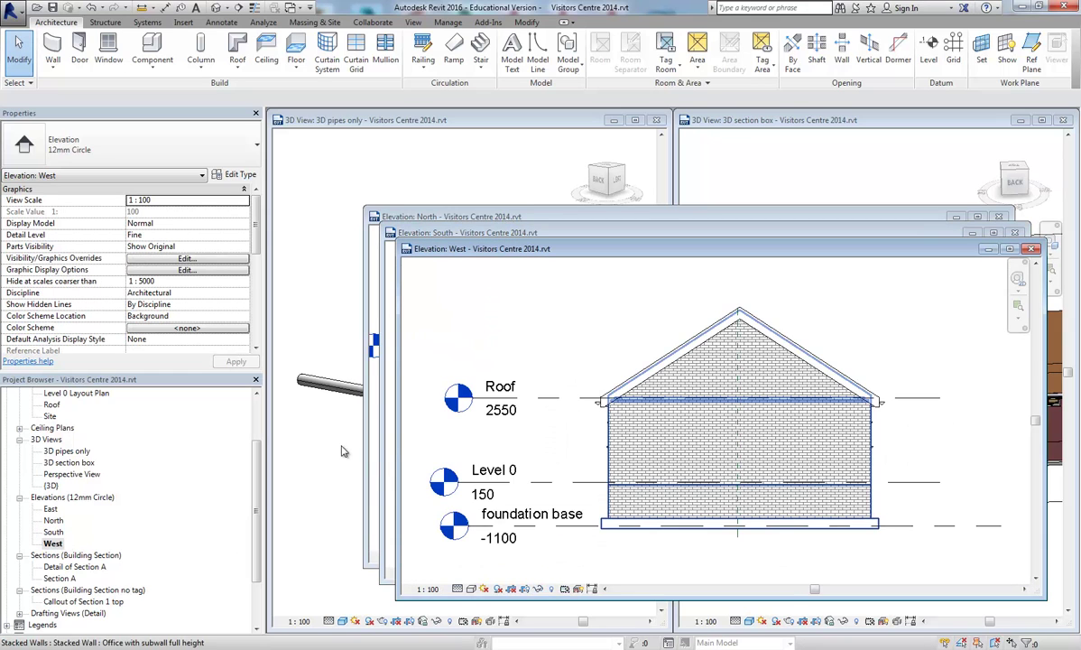
- Close the North and South elevations and select the foundation base level at -1100
{"action": "left_click", "coordinate": [1015, 232]}
{"action": "left_click", "coordinate": [999, 216]}
{"action": "scroll", "coordinate": [905, 334], "scroll_direction": "up", "scroll_amount": 2}
{"action": "left_click", "coordinate": [925, 504]}
{"action": "scroll", "coordinate": [929, 533], "scroll_direction": "down", "scroll_amount": 2}
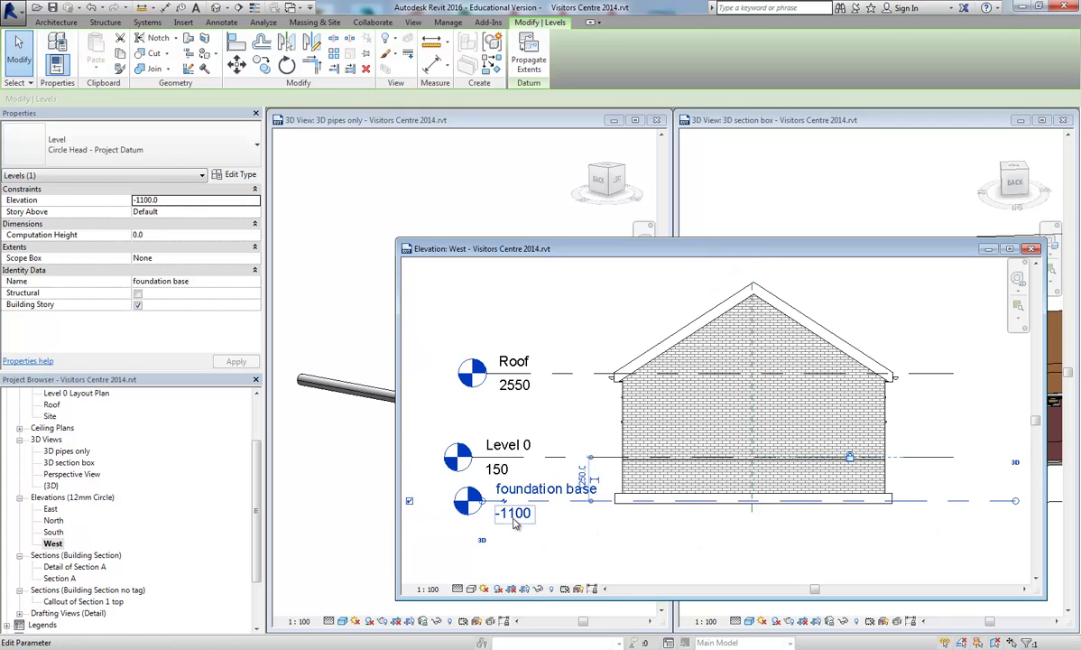
- Draw a new level line below the foundation base level in the West elevation
{"action": "key", "text": "Escape"}
{"action": "scroll", "coordinate": [672, 533], "scroll_direction": "down", "scroll_amount": 2}
{"action": "scroll", "coordinate": [729, 572], "scroll_direction": "up", "scroll_amount": 2}
{"action": "middle_click_drag", "start_coordinate": [729, 572], "coordinate": [732, 545]}
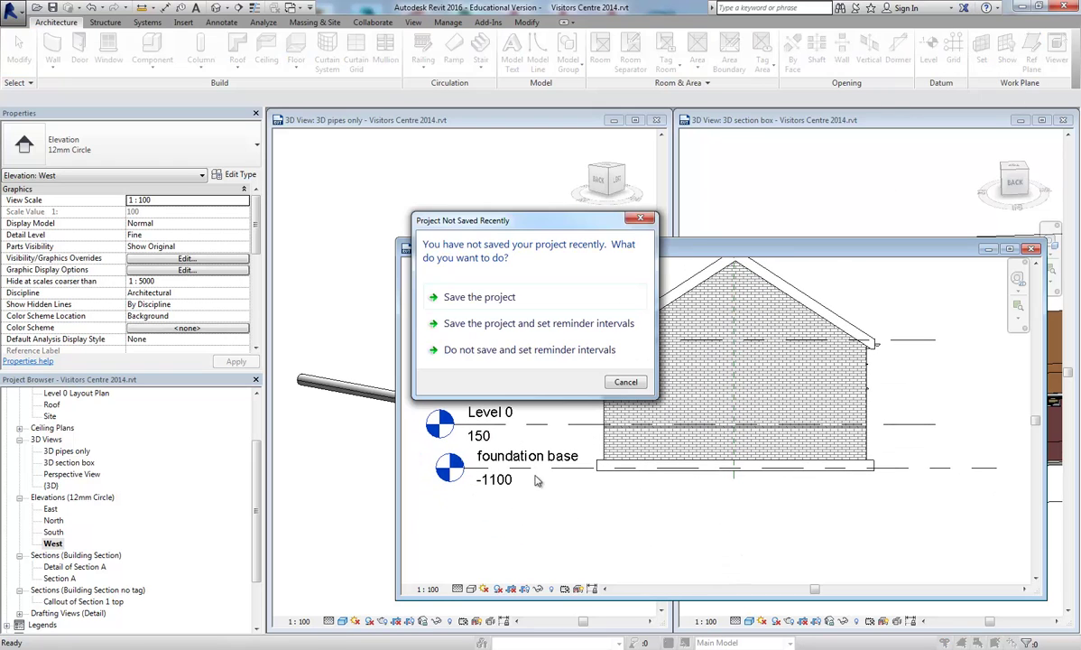
{"action": "left_click", "coordinate": [625, 384]}
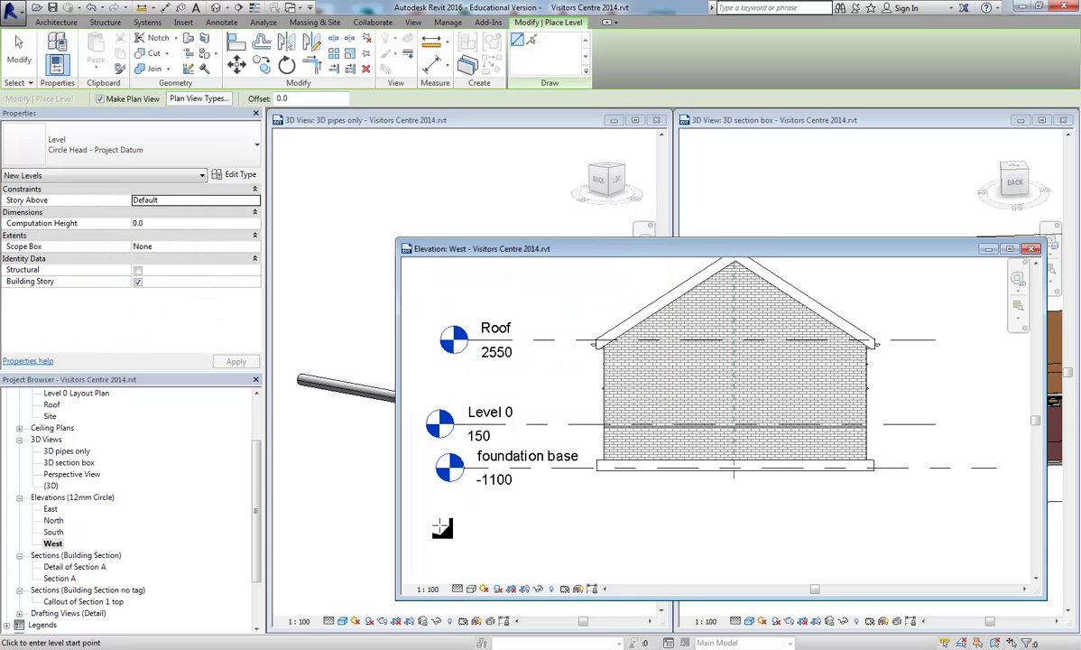
{"action": "left_click", "coordinate": [454, 534]}
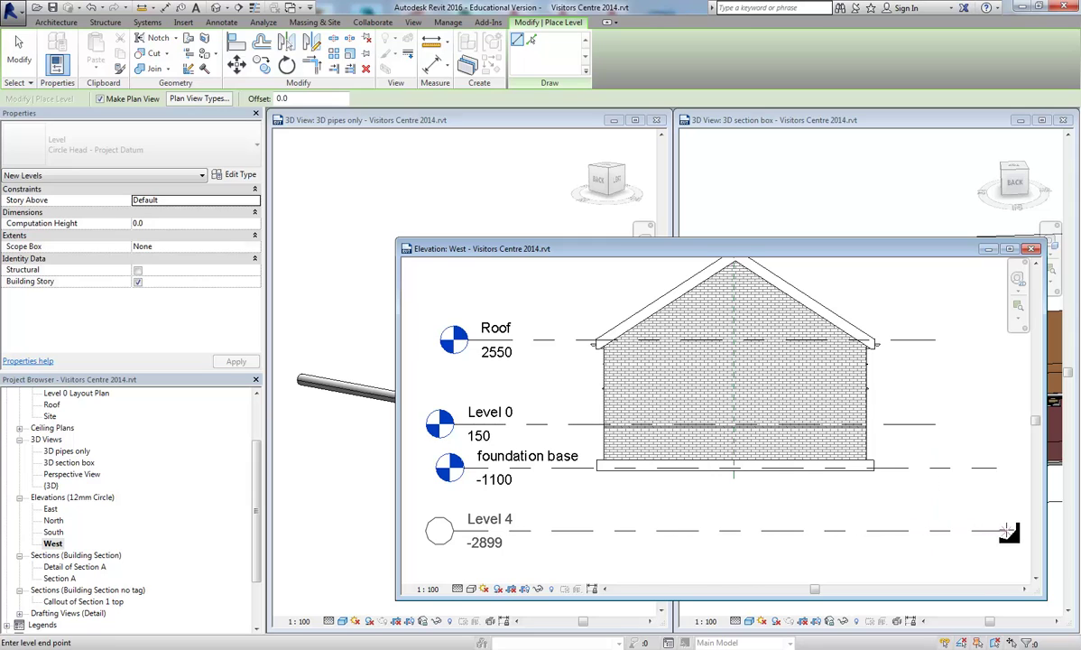
{"action": "left_click", "coordinate": [997, 531]}
- Set the new level's elevation to -3000 and rename it 'base of HP', including matching views
{"action": "left_click", "coordinate": [487, 543]}
{"action": "key", "text": "BackSpace"}
{"action": "key", "text": "Return"}
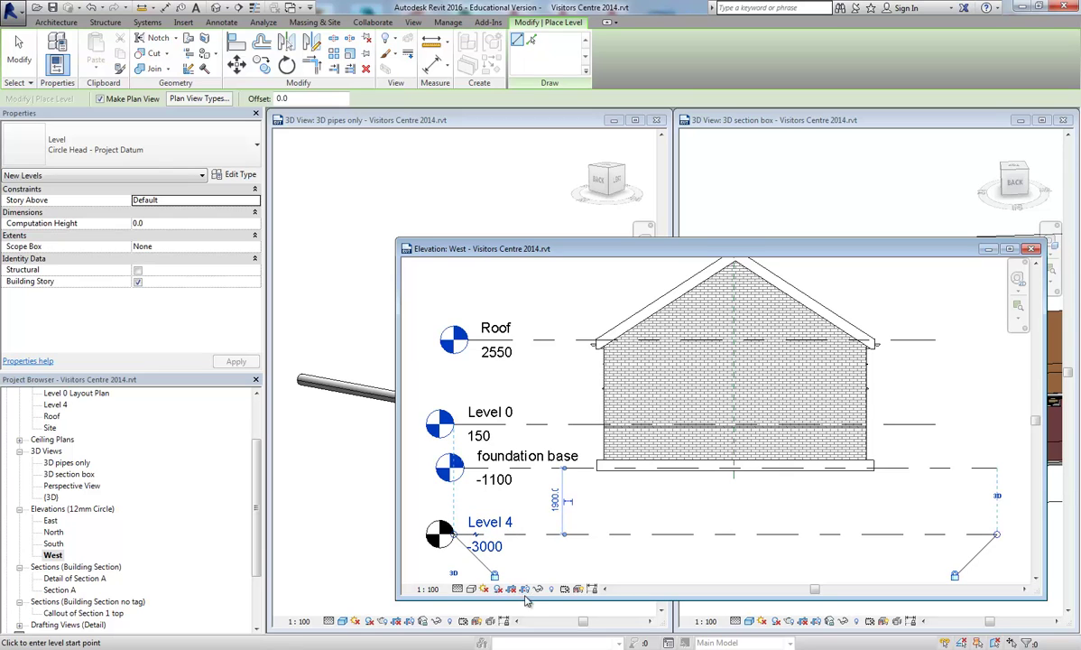
{"action": "left_click", "coordinate": [484, 522]}
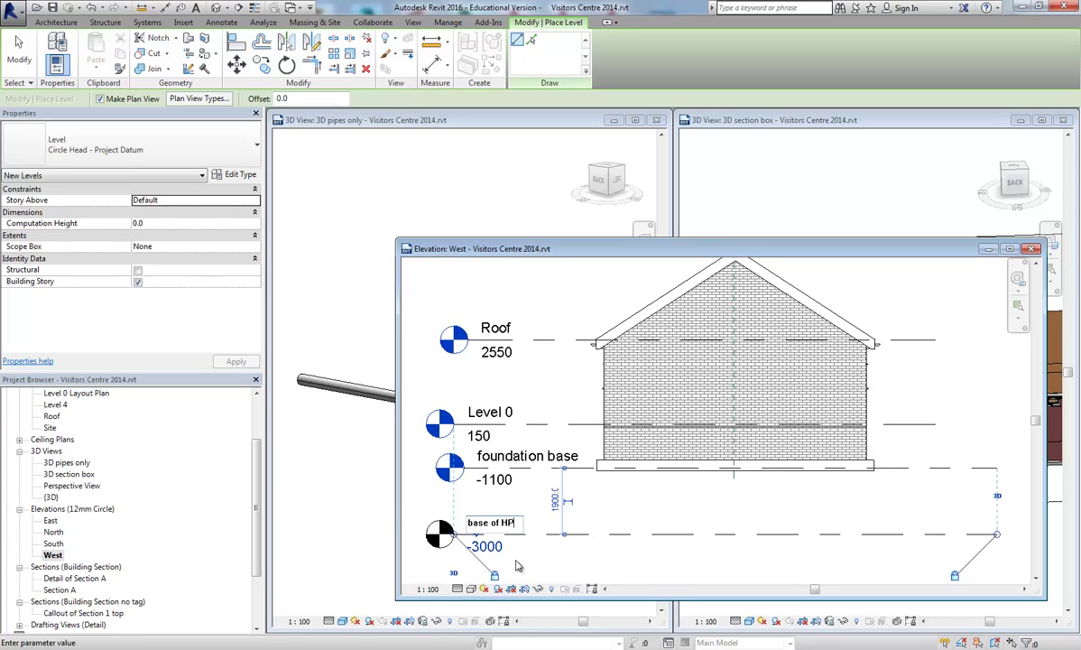
{"action": "key", "text": "Return"}
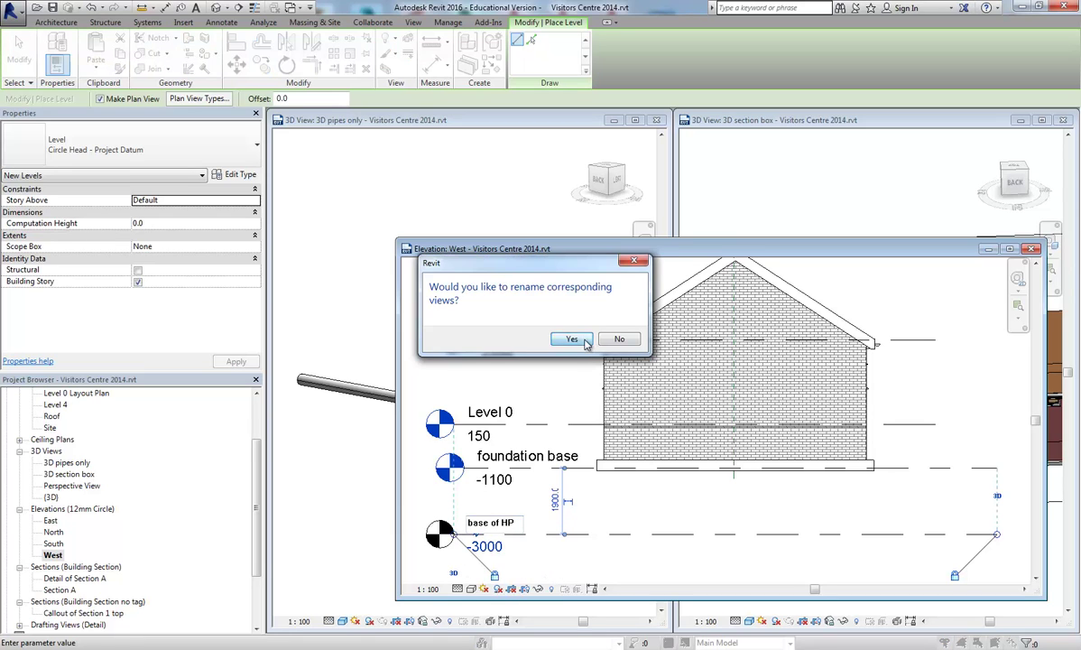
{"action": "left_click", "coordinate": [505, 338]}
{"action": "scroll", "coordinate": [560, 541], "scroll_direction": "down", "scroll_amount": 1}
{"action": "middle_click_drag", "start_coordinate": [563, 482], "coordinate": [567, 557]}
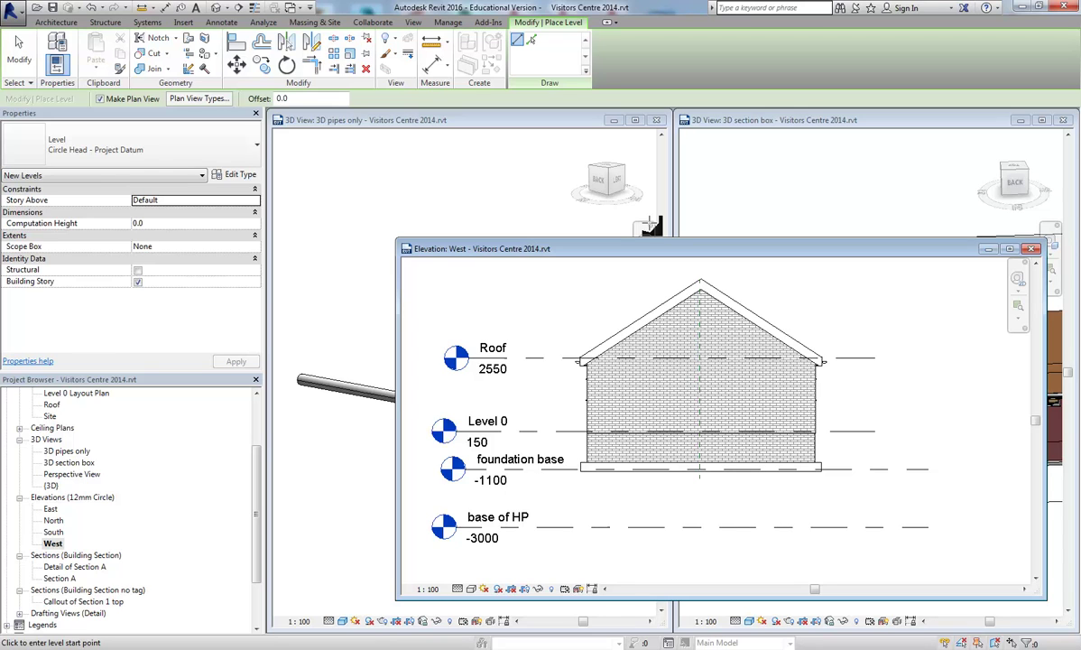
- Close the West elevation, maximize the 3D section box view, and extend the box leftward
{"action": "left_click", "coordinate": [1035, 250]}
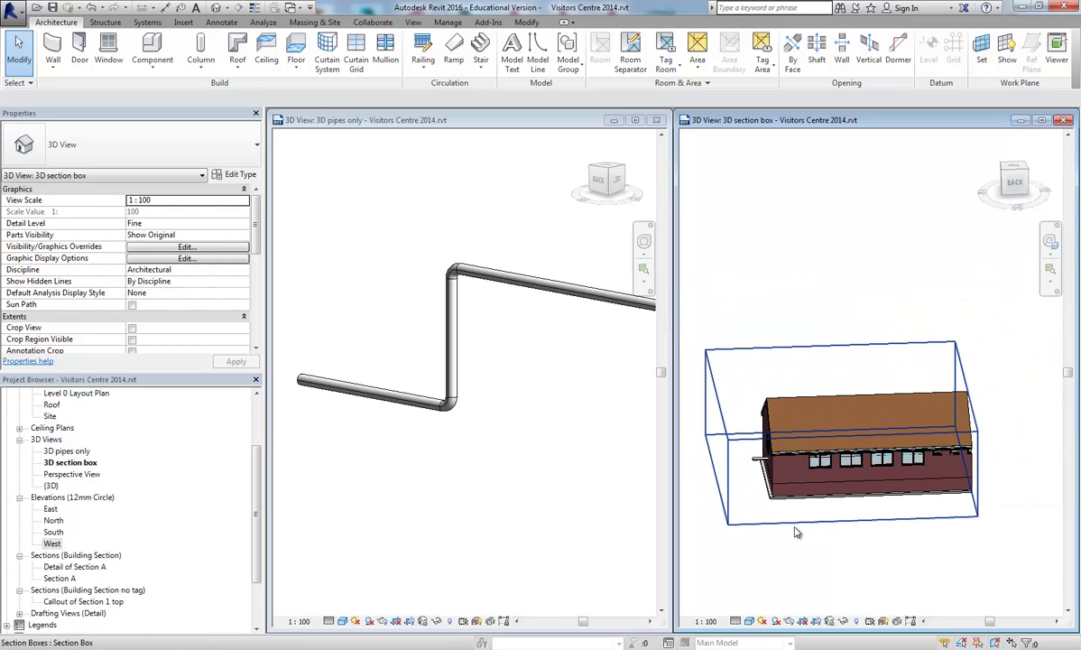
{"action": "left_click", "coordinate": [1042, 120]}
{"action": "middle_click_drag", "start_coordinate": [613, 528], "coordinate": [839, 531], "text": "shift"}
{"action": "scroll", "coordinate": [501, 474], "scroll_direction": "up", "scroll_amount": 2}
{"action": "left_click", "coordinate": [499, 368]}
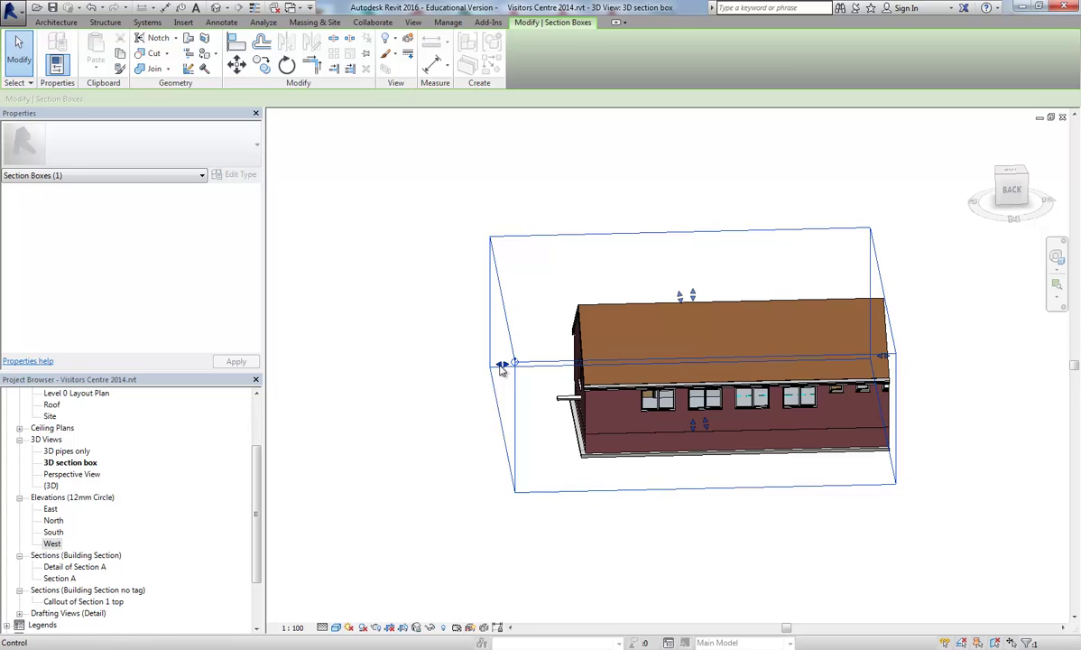
{"action": "left_click_drag", "start_coordinate": [499, 368], "coordinate": [449, 366]}
{"action": "scroll", "coordinate": [505, 451], "scroll_direction": "up", "scroll_amount": 3}
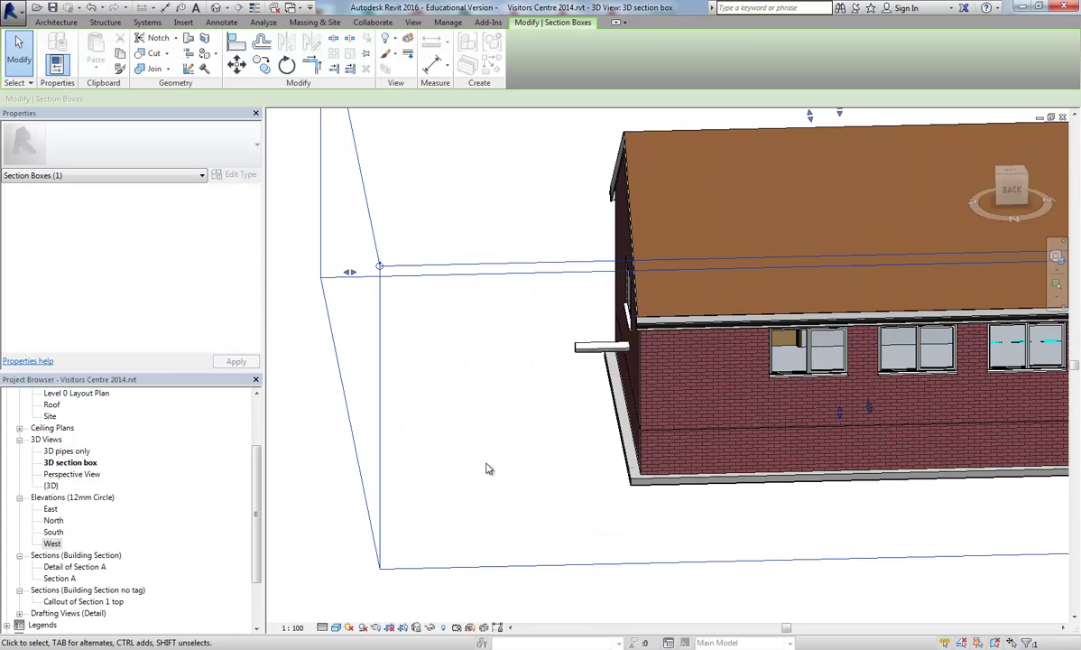
{"action": "scroll", "coordinate": [492, 473], "scroll_direction": "down", "scroll_amount": 3}
{"action": "middle_click_drag", "start_coordinate": [533, 504], "coordinate": [769, 502], "text": "shift"}
{"action": "left_click", "coordinate": [580, 512]}
- Drag the section box's bottom well below the building
{"action": "left_click", "coordinate": [1010, 191]}
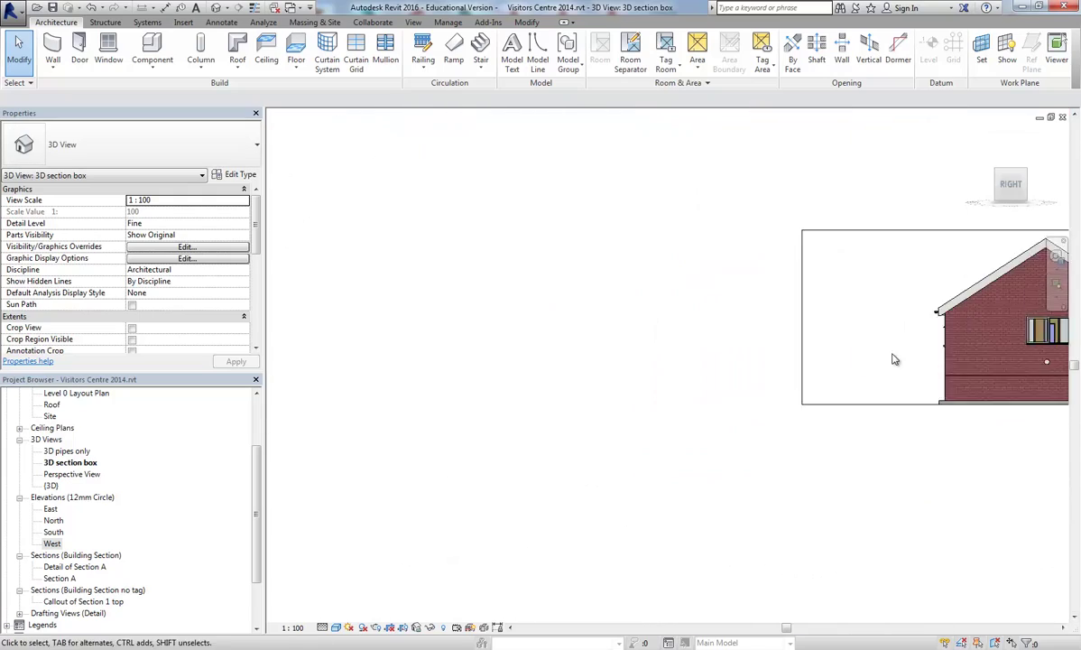
{"action": "left_click", "coordinate": [808, 447]}
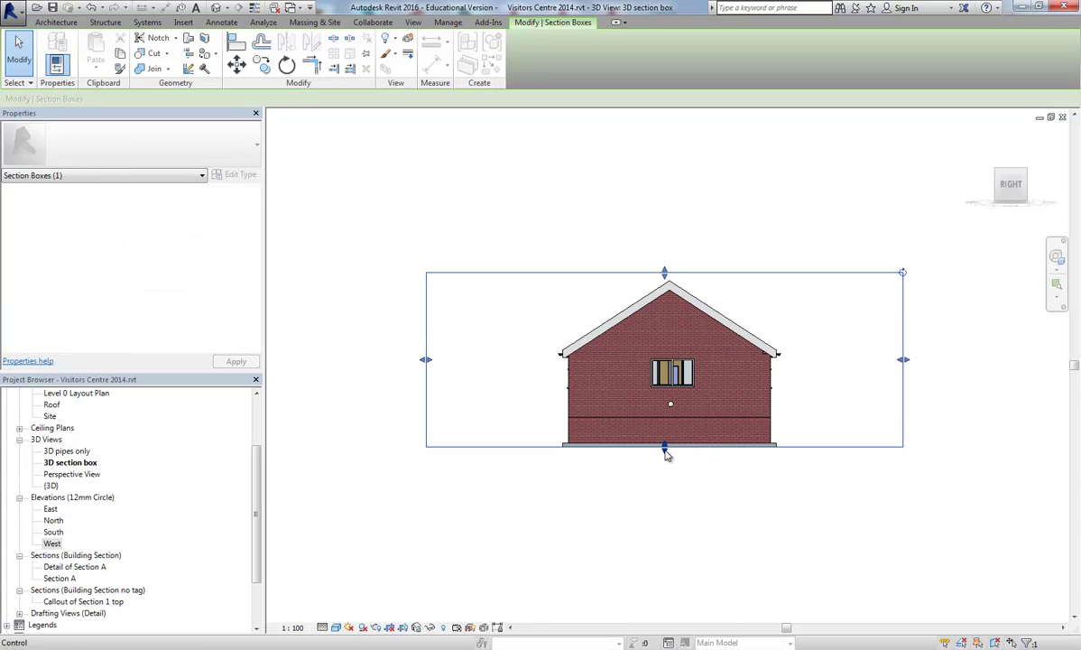
{"action": "left_click_drag", "start_coordinate": [667, 454], "coordinate": [664, 543]}
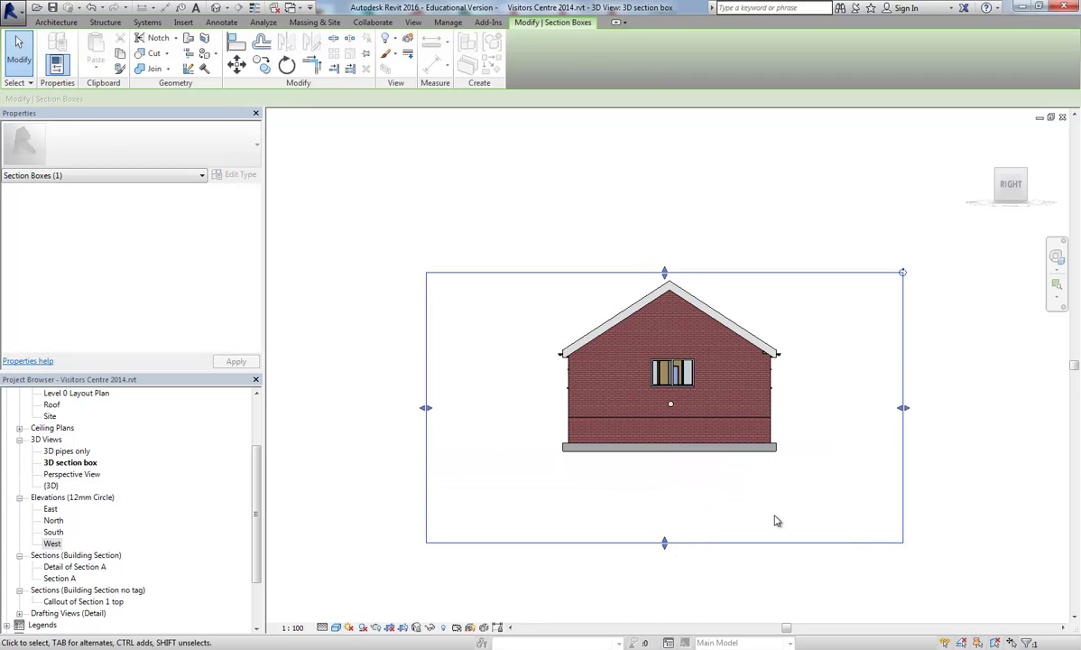
{"action": "left_click", "coordinate": [730, 501]}
{"action": "scroll", "coordinate": [706, 497], "scroll_direction": "up", "scroll_amount": 3}
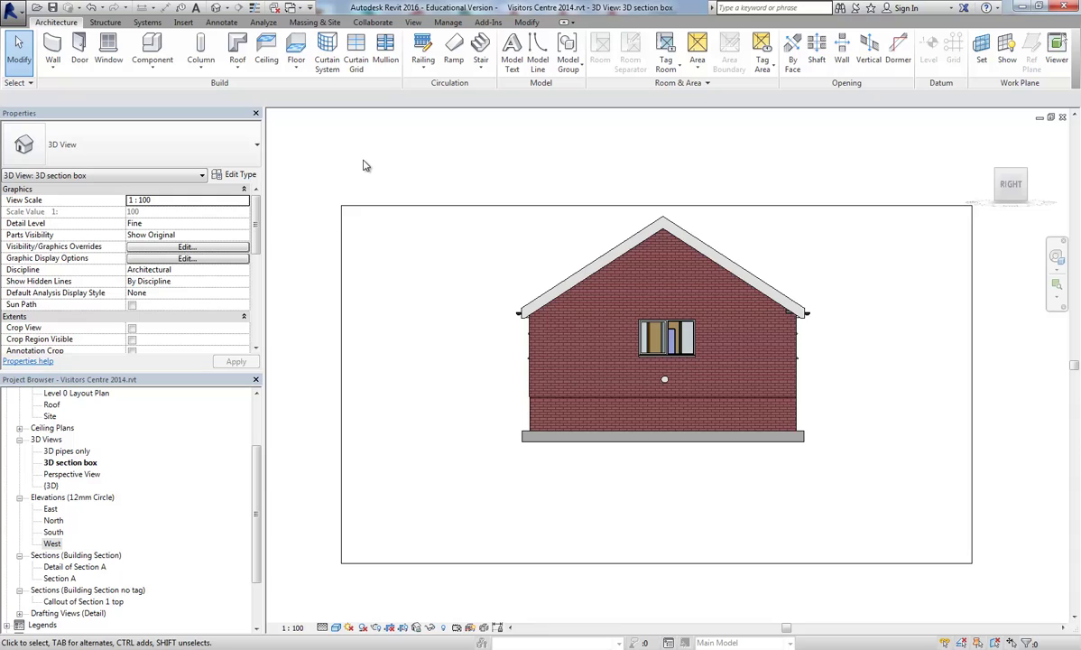
- Create an in-place mass named 'Heat pump' from the Massing & Site tools
{"action": "left_click", "coordinate": [302, 23]}
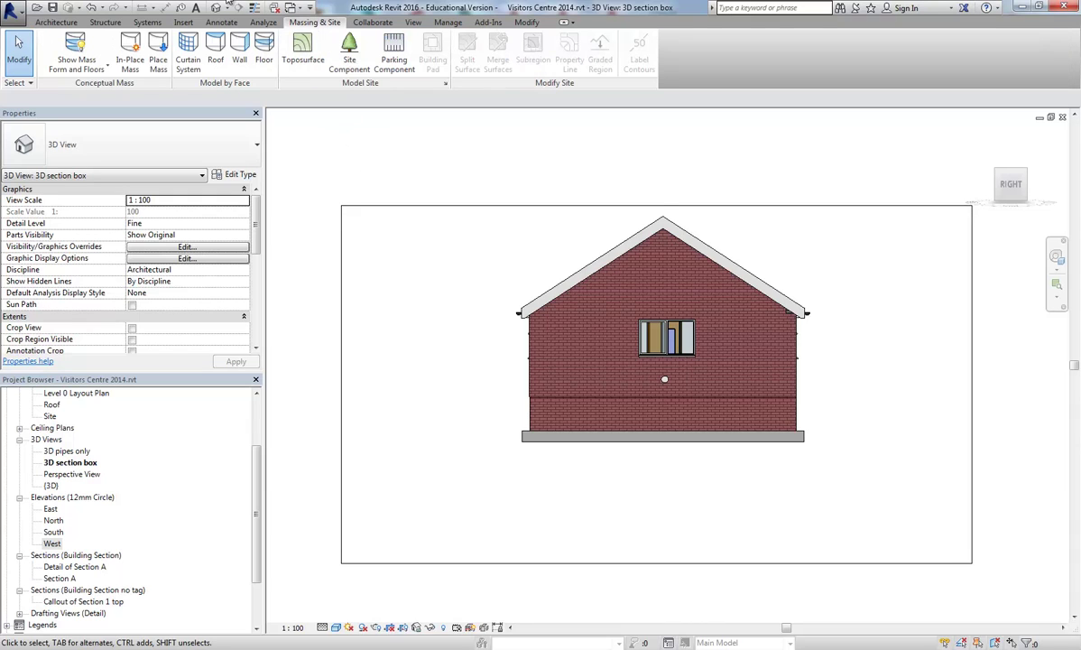
{"action": "left_click", "coordinate": [130, 54]}
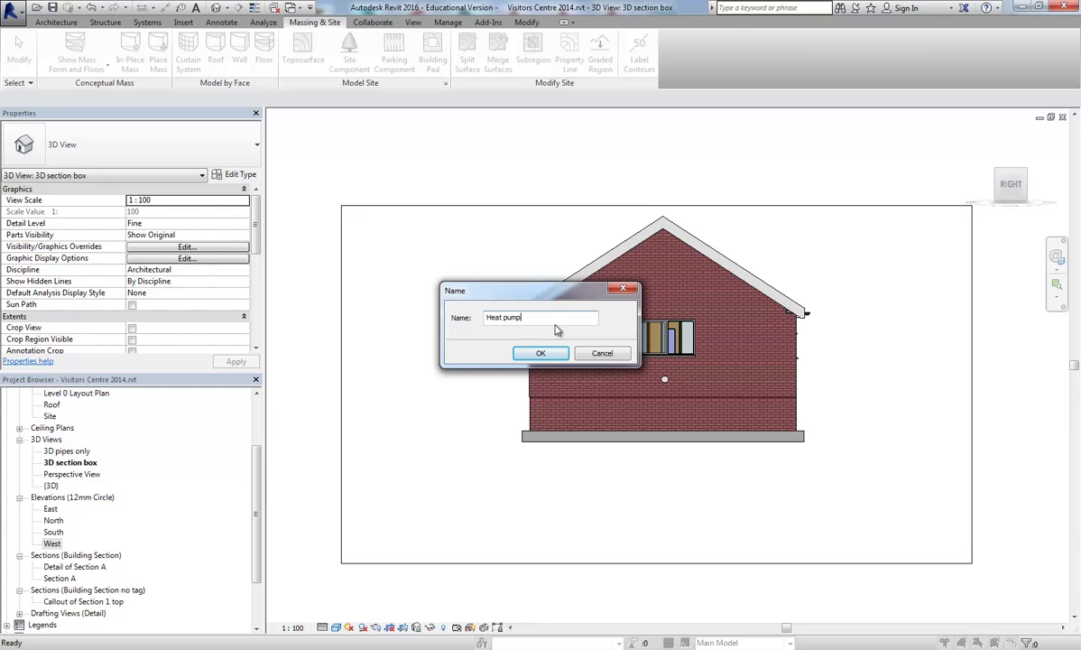
{"action": "left_click", "coordinate": [543, 353]}
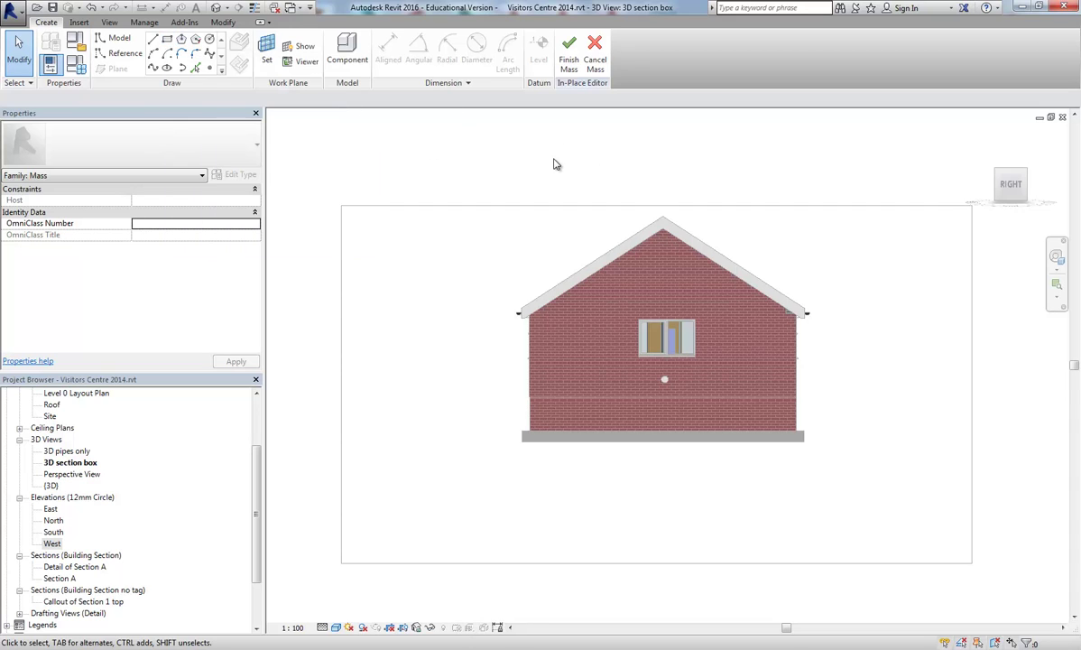
- Set the base of HP level as the mass's work plane
{"action": "left_click", "coordinate": [267, 52]}
{"action": "left_click", "coordinate": [139, 99]}
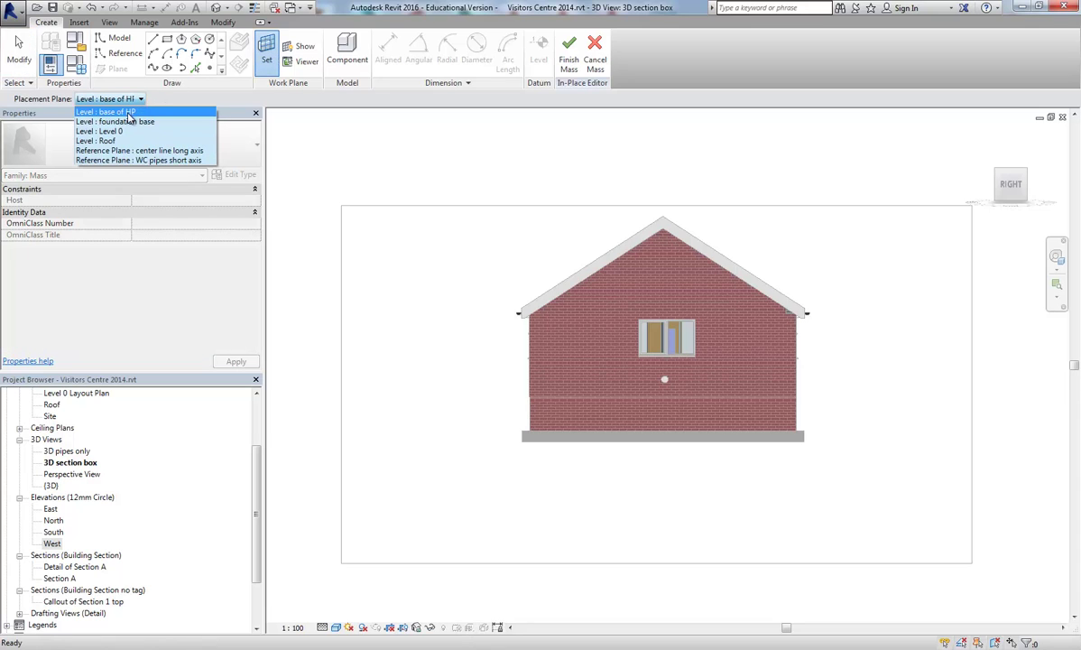
{"action": "left_click", "coordinate": [129, 113]}
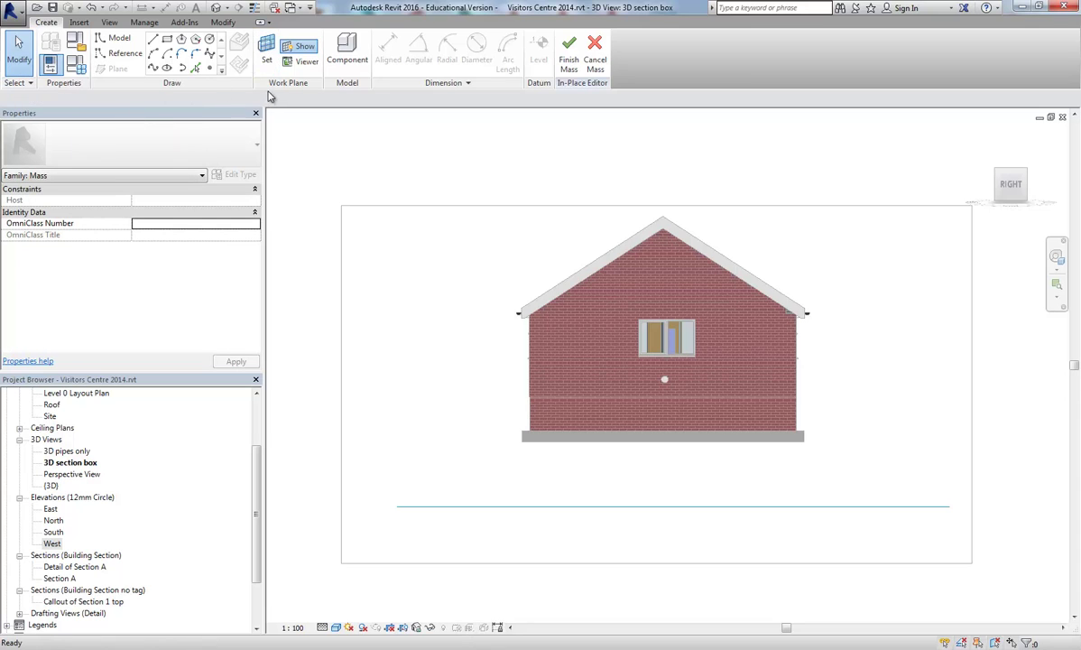
{"action": "mouse_move", "coordinate": [693, 487]}
{"action": "middle_mouse_down", "text": "shift"}
{"action": "mouse_move", "coordinate": [713, 478]}
{"action": "mouse_move", "coordinate": [695, 487]}
{"action": "middle_mouse_up", "text": "shift"}
- Sketch a rectangle of model lines near the building's left end
{"action": "left_click", "coordinate": [194, 72]}
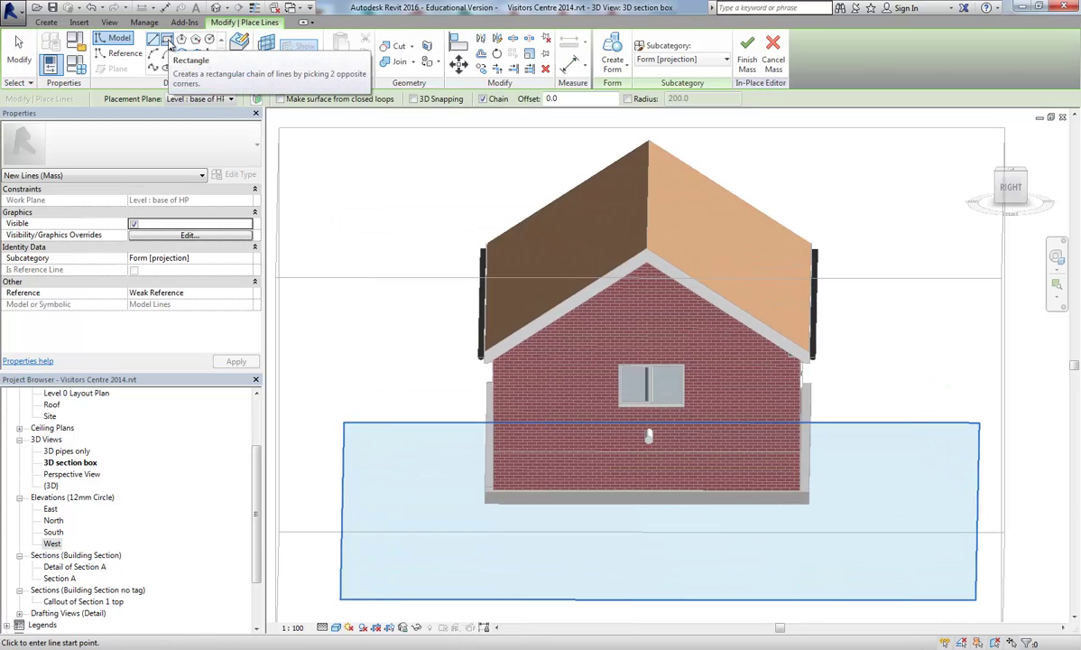
{"action": "left_click", "coordinate": [167, 39]}
{"action": "middle_click_drag", "start_coordinate": [774, 579], "coordinate": [526, 591], "text": "shift"}
{"action": "left_click", "coordinate": [309, 477]}
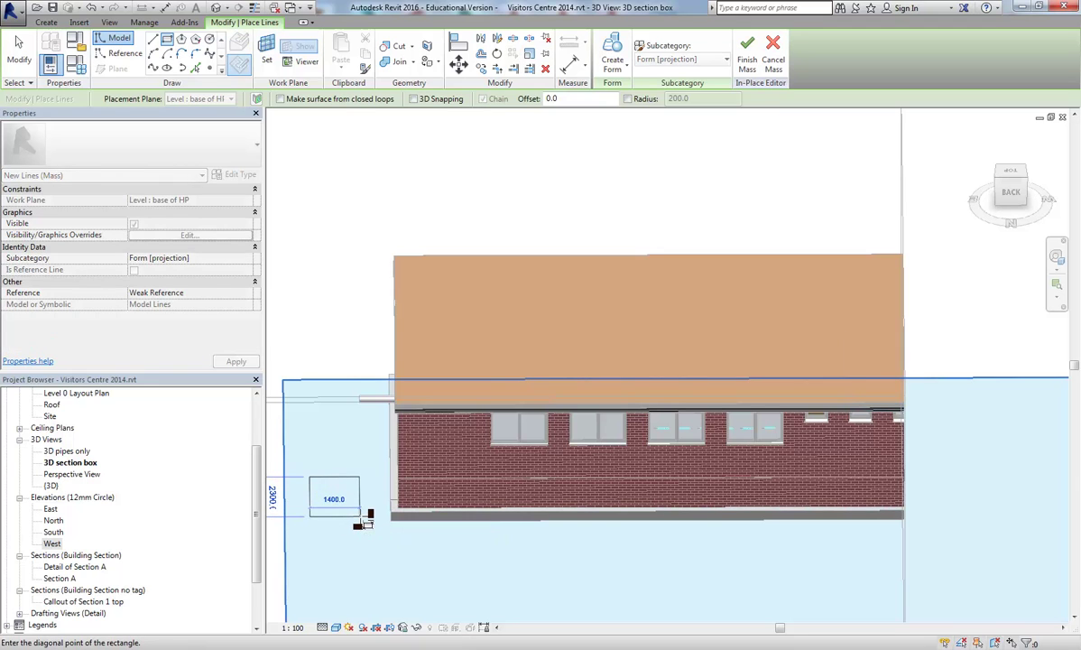
{"action": "left_click", "coordinate": [364, 519]}
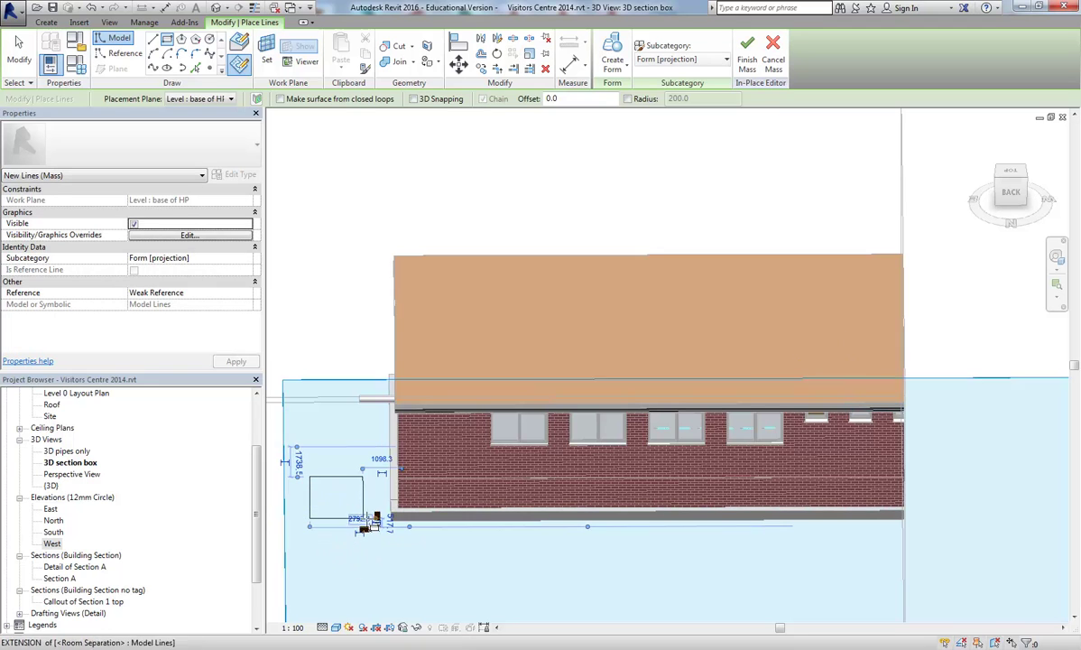
{"action": "key", "text": "Escape"}
{"action": "key", "text": "Escape"}
{"action": "left_click", "coordinate": [365, 507]}
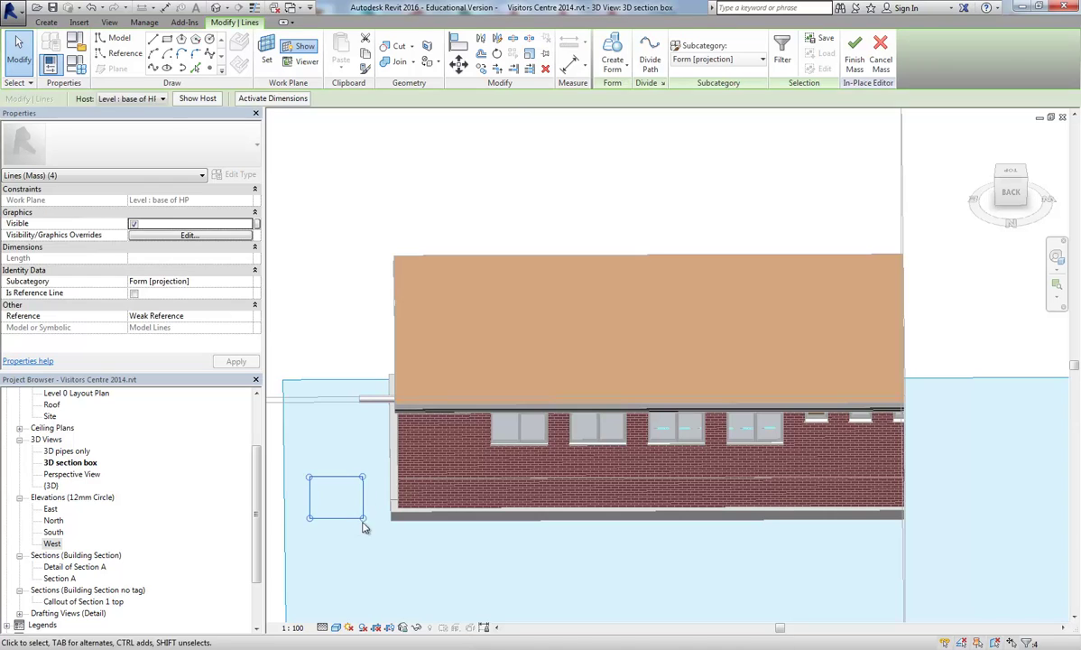
{"action": "middle_click_drag", "start_coordinate": [394, 564], "coordinate": [345, 507], "text": "shift"}
{"action": "scroll", "coordinate": [316, 492], "scroll_direction": "up", "scroll_amount": 3}
{"action": "scroll", "coordinate": [325, 501], "scroll_direction": "up", "scroll_amount": 2}
{"action": "key", "text": "Escape"}
- Set the rectangle's long side to 2000
{"action": "left_click", "coordinate": [339, 516]}
{"action": "left_click", "coordinate": [415, 535]}
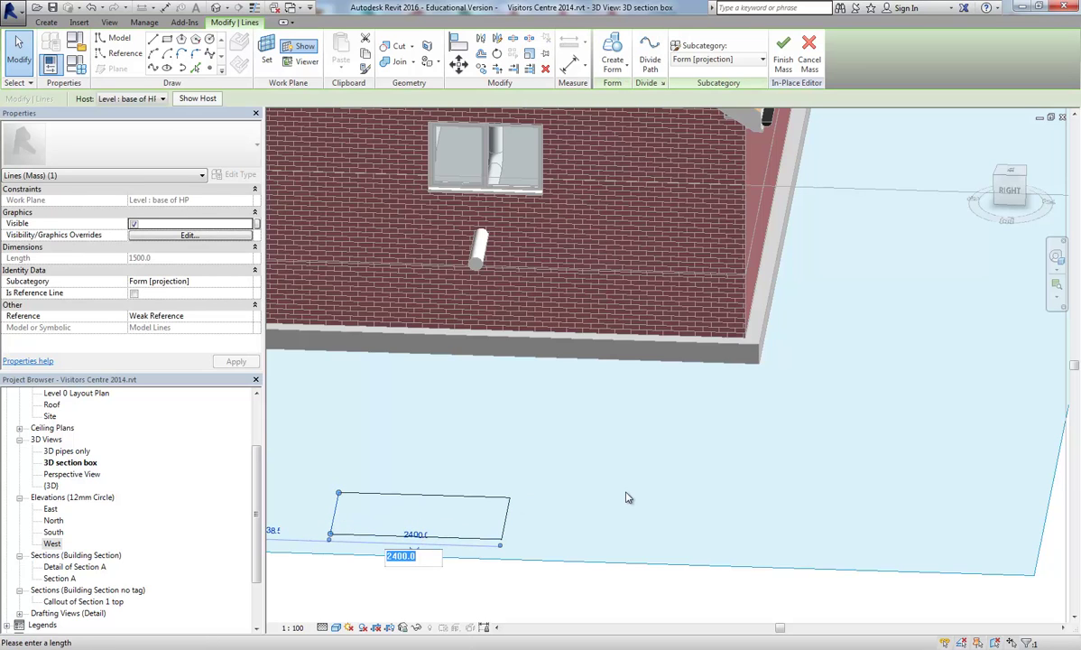
{"action": "type", "text": "200"}
{"action": "key", "text": "Return"}
{"action": "left_click", "coordinate": [495, 540]}
{"action": "type", "text": "2000"}
{"action": "key", "text": "Return"}
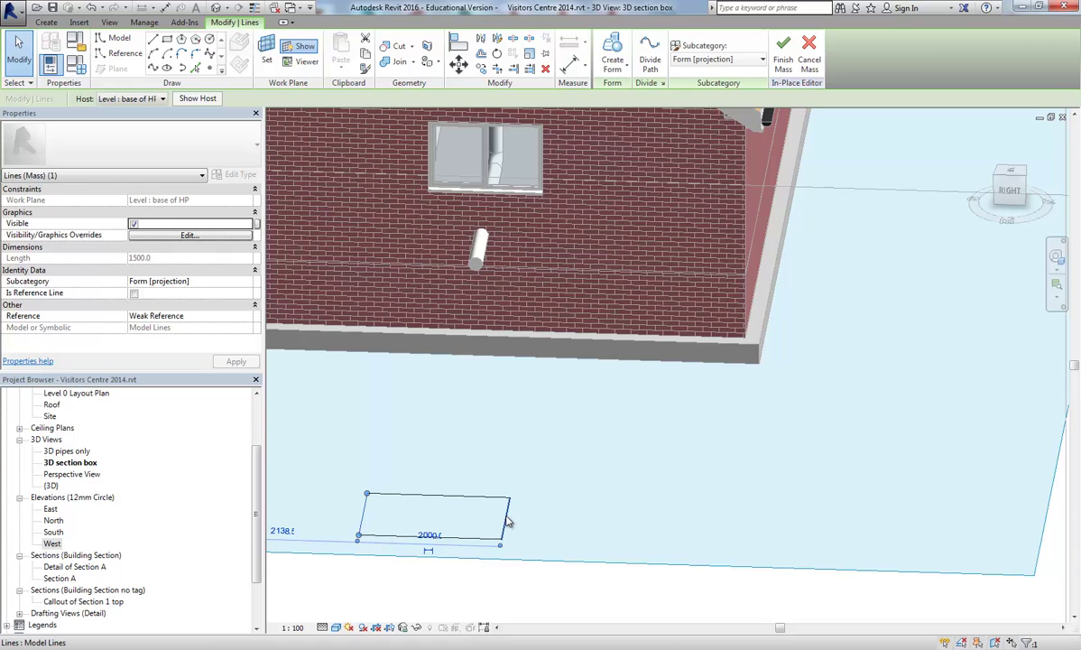
- Change the rectangle's 1500 short side to 1000
{"action": "left_click", "coordinate": [510, 496]}
{"action": "middle_click_drag", "start_coordinate": [533, 508], "coordinate": [469, 506], "text": "shift"}
{"action": "left_click", "coordinate": [429, 530]}
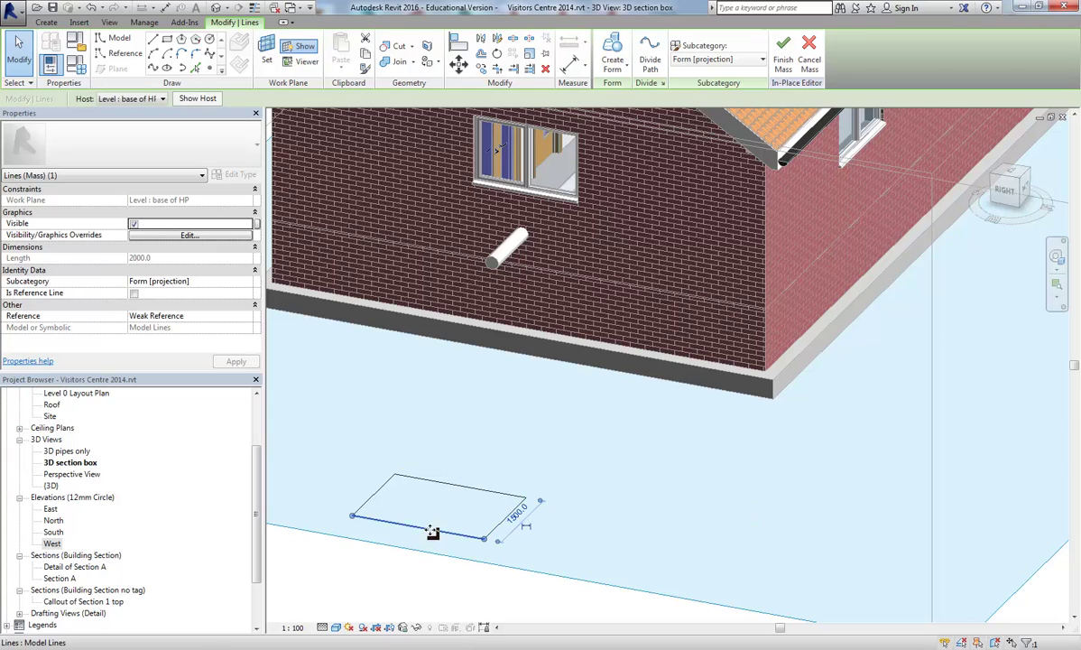
{"action": "left_click", "coordinate": [518, 521]}
{"action": "type", "text": "1000"}
{"action": "key", "text": "Return"}
{"action": "key", "text": "Escape"}
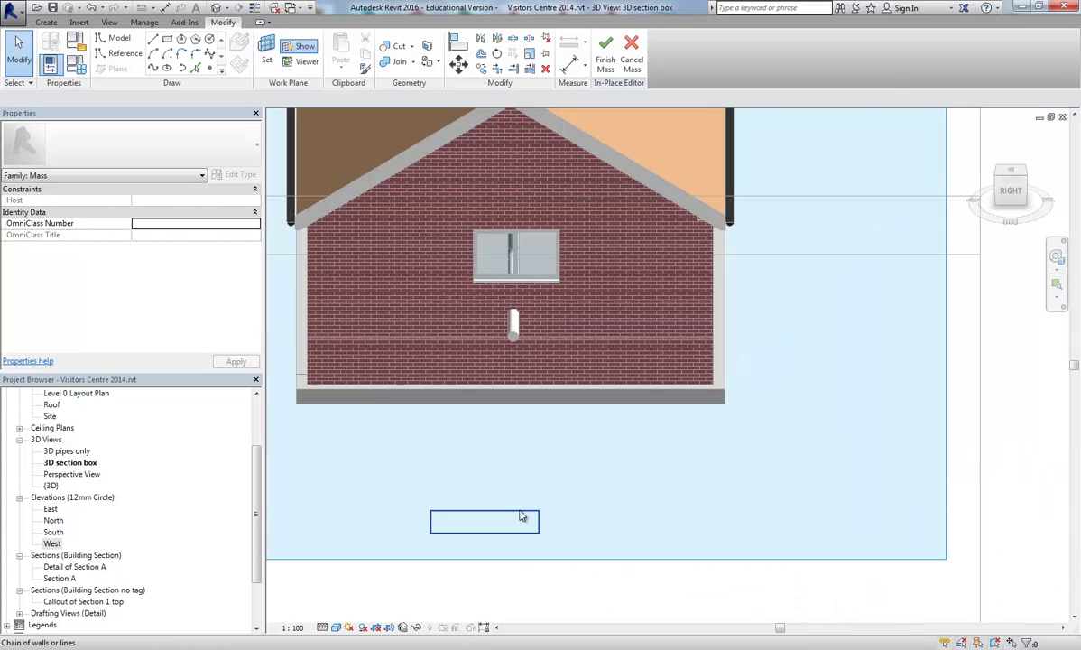
- Create a form from the four rectangle lines and set its height to 1500
{"action": "left_click", "coordinate": [522, 510]}
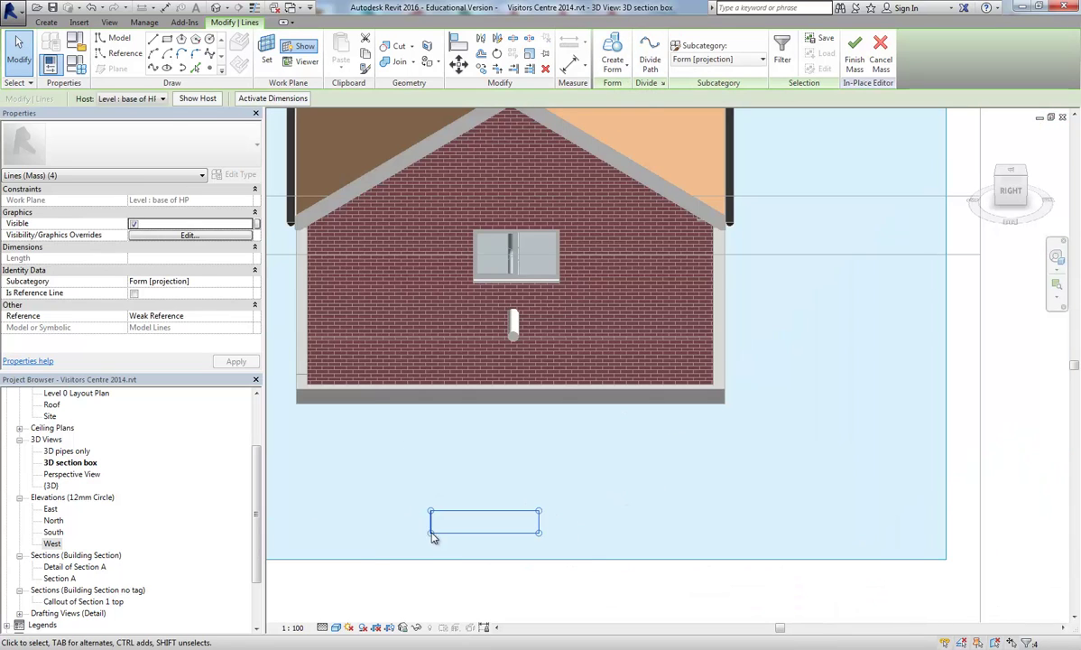
{"action": "left_click", "coordinate": [614, 51]}
{"action": "left_click_drag", "start_coordinate": [484, 463], "coordinate": [484, 431]}
{"action": "middle_click_drag", "start_coordinate": [662, 507], "coordinate": [397, 433], "text": "shift"}
{"action": "left_click", "coordinate": [392, 487]}
{"action": "type", "text": "1500"}
{"action": "key", "text": "Return"}
{"action": "middle_click_drag", "start_coordinate": [433, 523], "coordinate": [584, 425], "text": "shift"}
{"action": "left_click", "coordinate": [550, 492]}
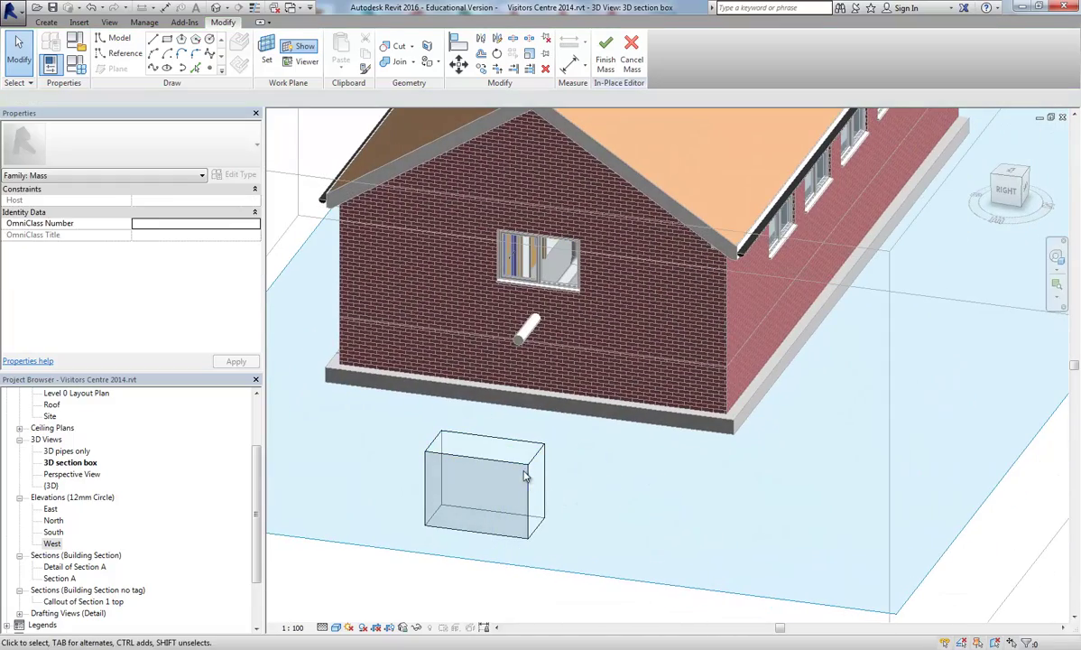
{"action": "left_click", "coordinate": [531, 476]}
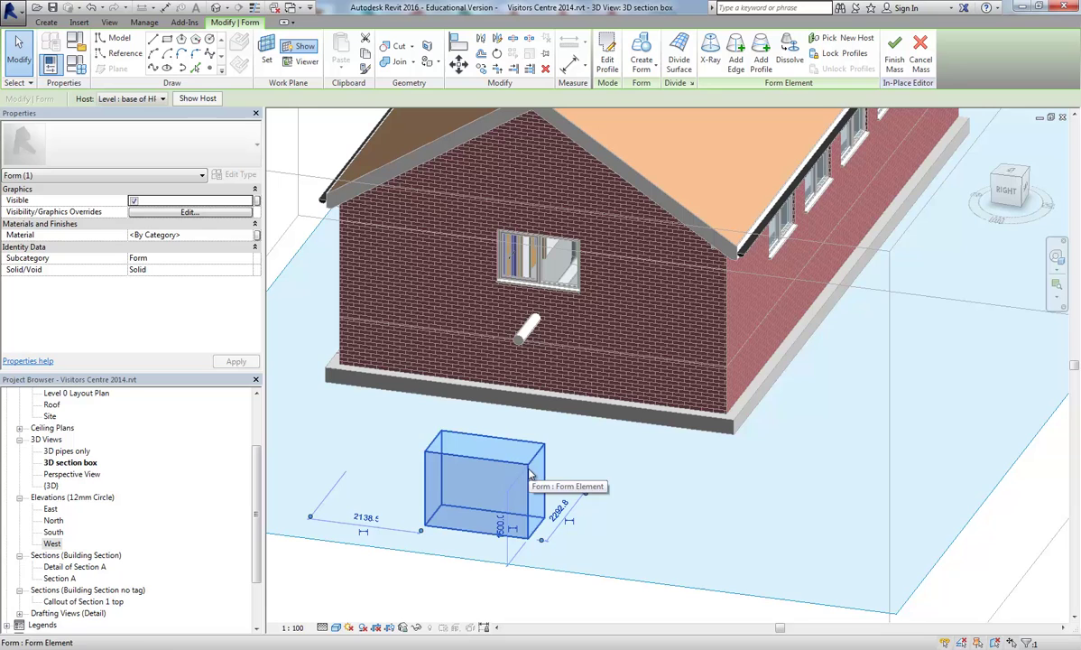
- Assign the UHMW, White material to the box form
{"action": "left_click", "coordinate": [256, 236]}
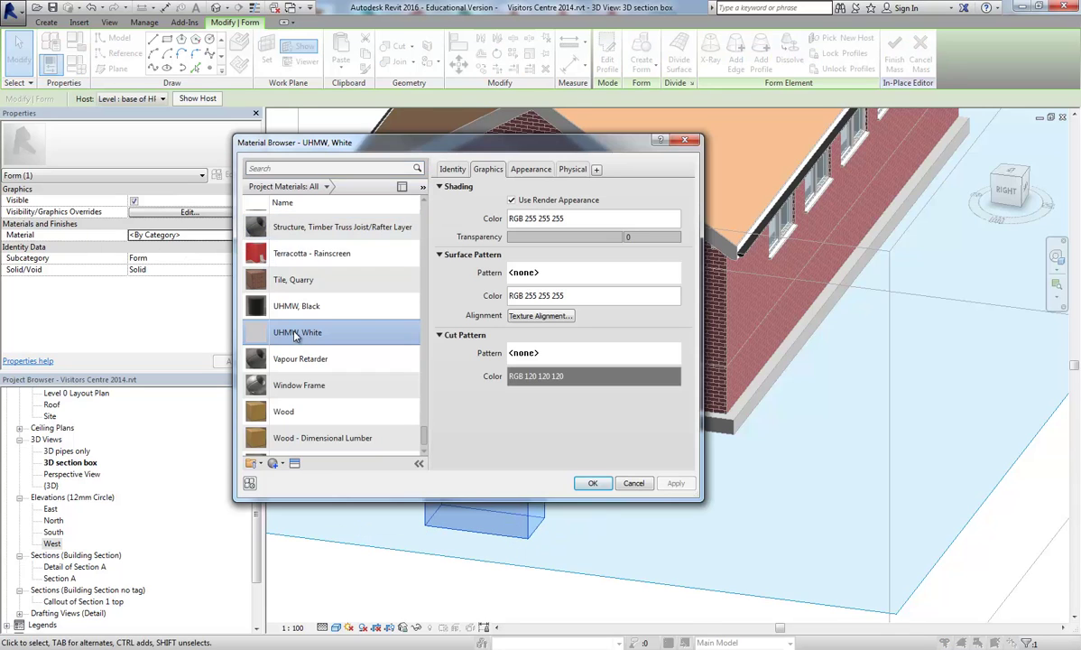
{"action": "double_click", "coordinate": [295, 333]}
{"action": "left_click", "coordinate": [443, 602]}
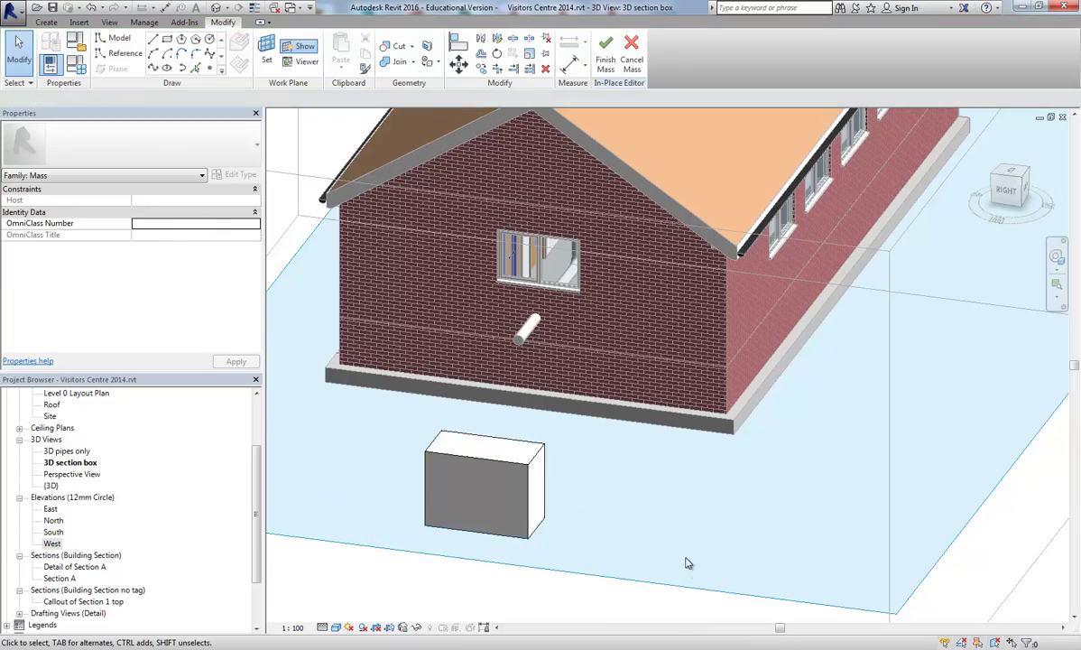
{"action": "middle_click_drag", "start_coordinate": [685, 561], "coordinate": [735, 604], "text": "shift"}
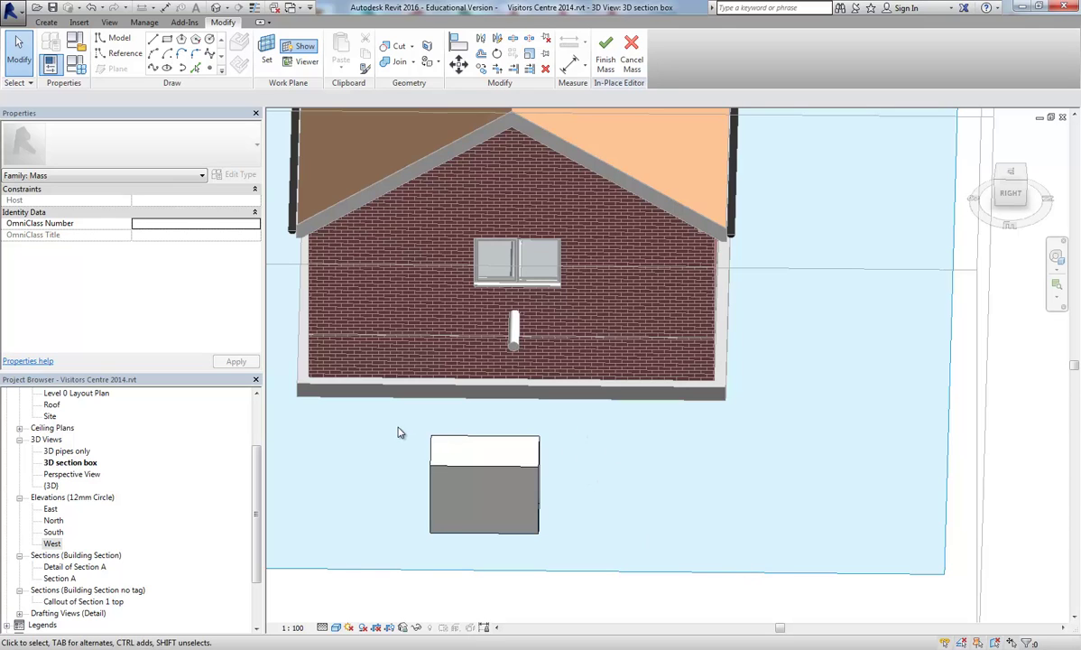
- Move the white box form to the right, toward the house
{"action": "left_click_drag", "start_coordinate": [400, 430], "coordinate": [596, 558]}
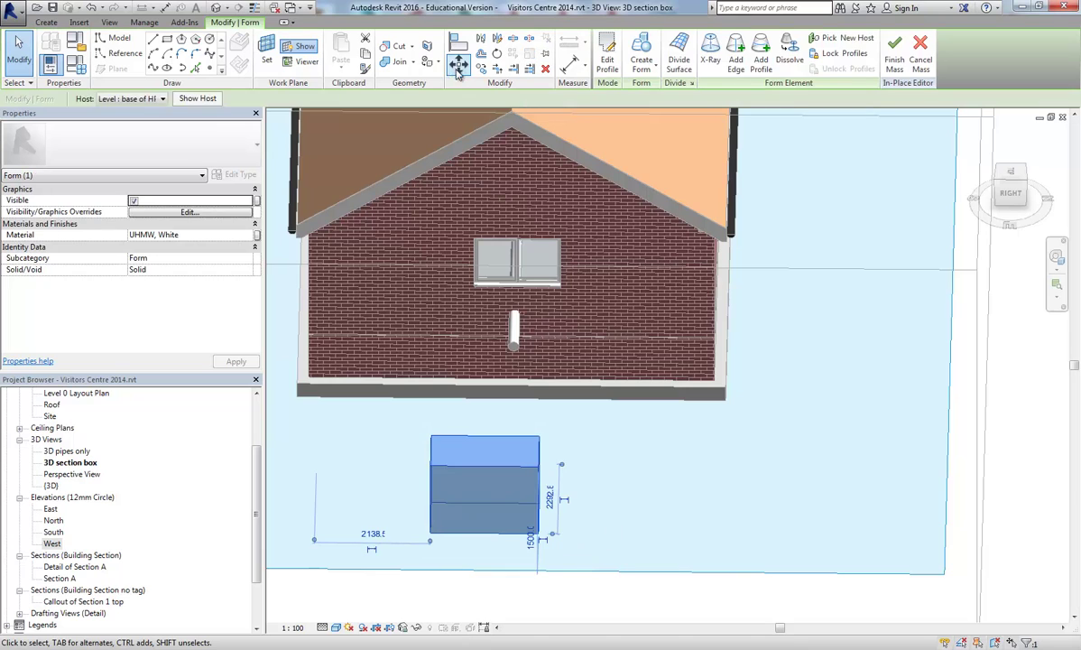
{"action": "left_click", "coordinate": [460, 67]}
{"action": "left_click", "coordinate": [619, 536]}
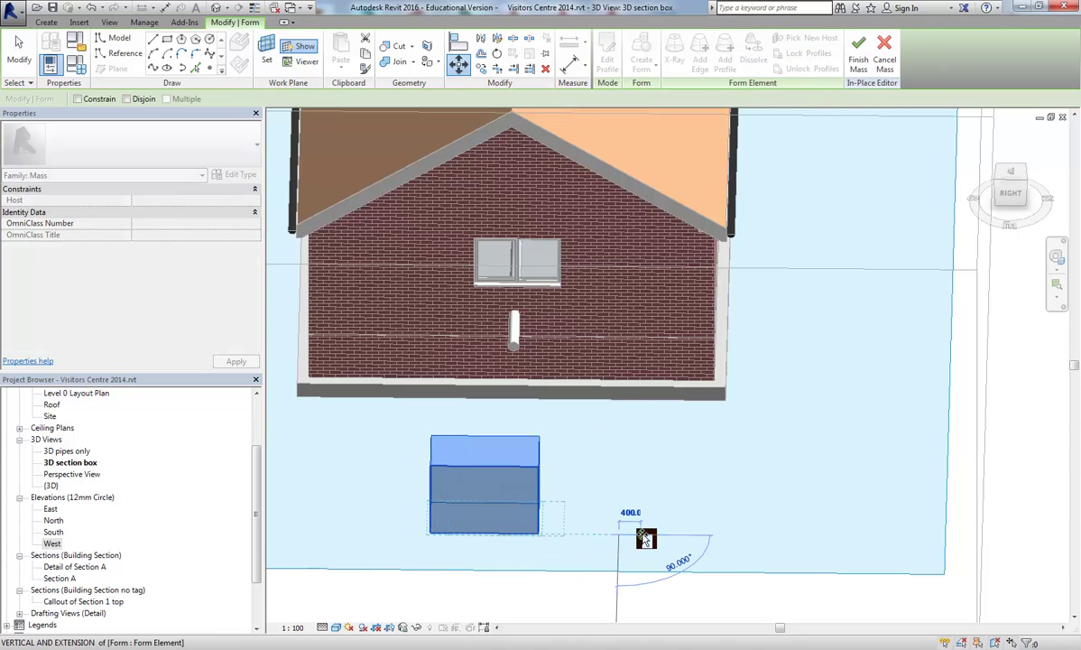
{"action": "left_click", "coordinate": [641, 538]}
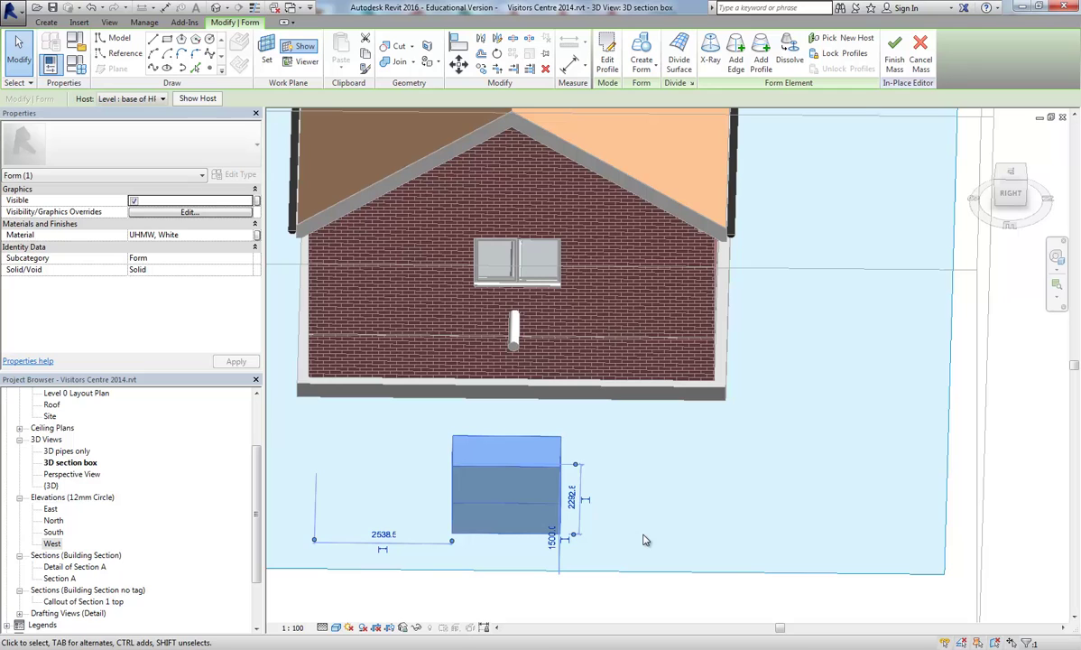
{"action": "left_click", "coordinate": [520, 542]}
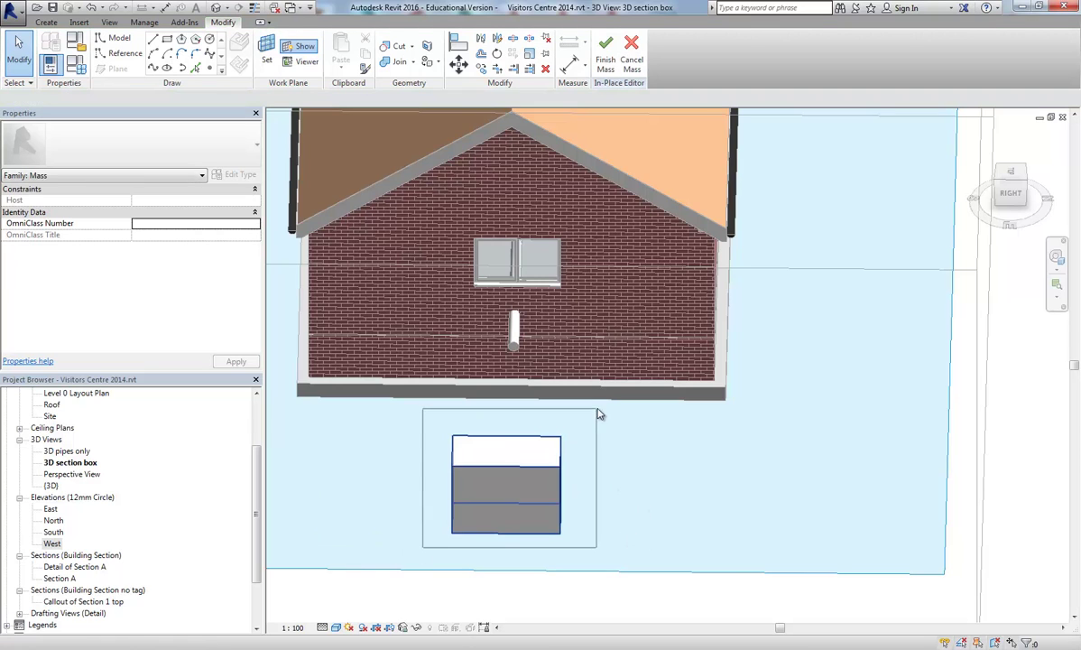
{"action": "left_click", "coordinate": [539, 467]}
{"action": "left_click_drag", "start_coordinate": [548, 467], "coordinate": [549, 467]}
{"action": "left_click", "coordinate": [593, 508]}
{"action": "middle_click_drag", "start_coordinate": [672, 512], "coordinate": [495, 483], "text": "shift"}
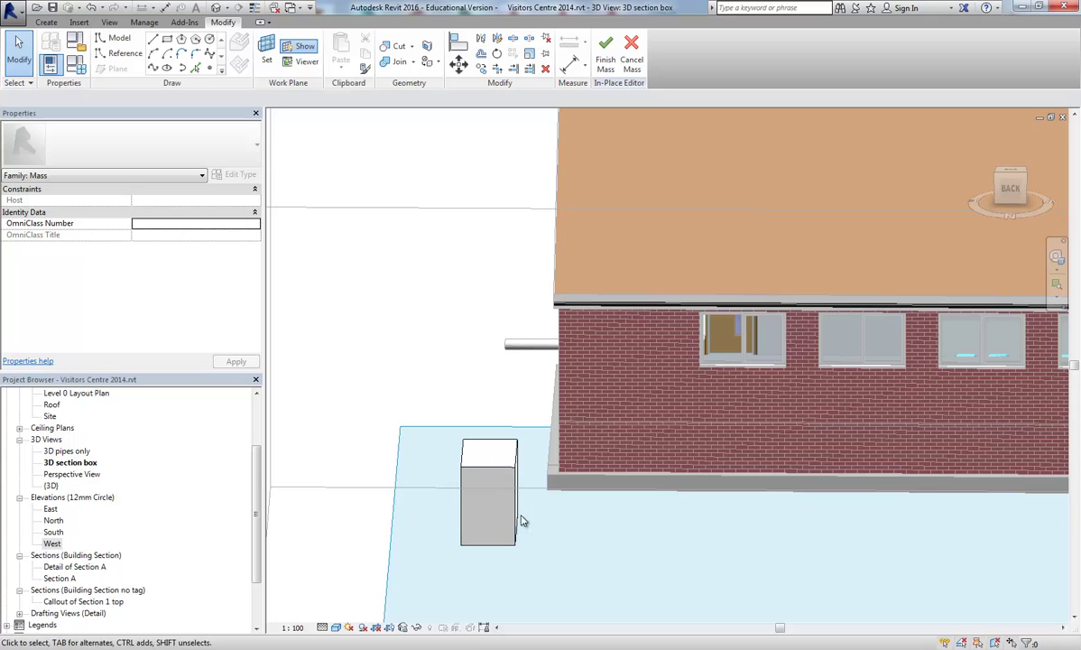
- Slide the box beside the house corner and finish the Heat pump mass
{"action": "left_click_drag", "start_coordinate": [425, 403], "coordinate": [514, 577]}
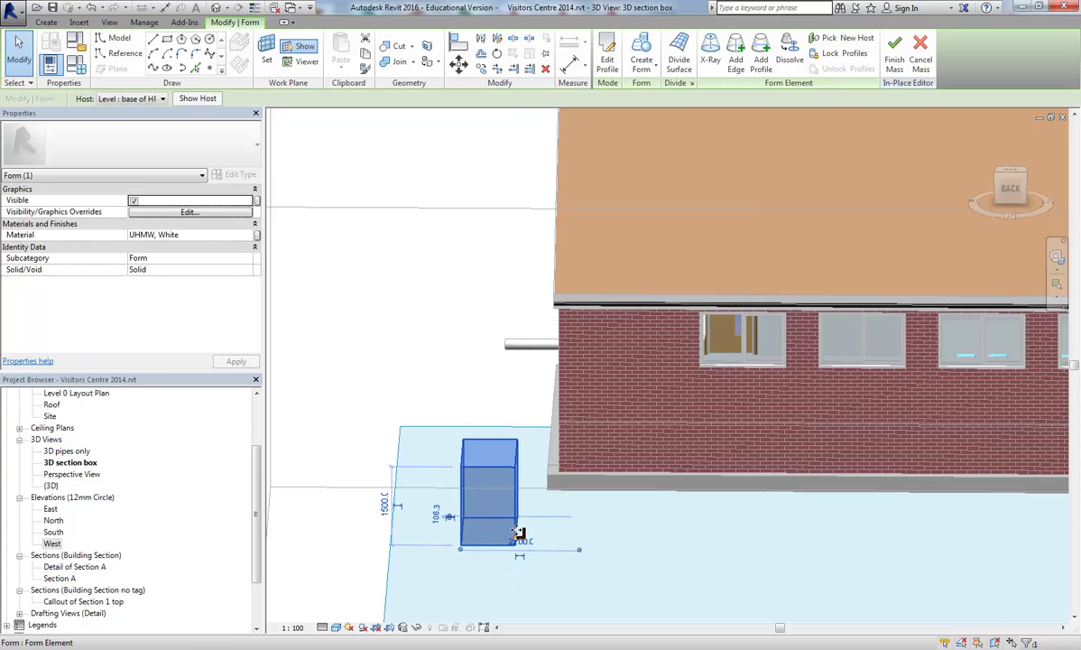
{"action": "left_click_drag", "start_coordinate": [525, 533], "coordinate": [536, 532]}
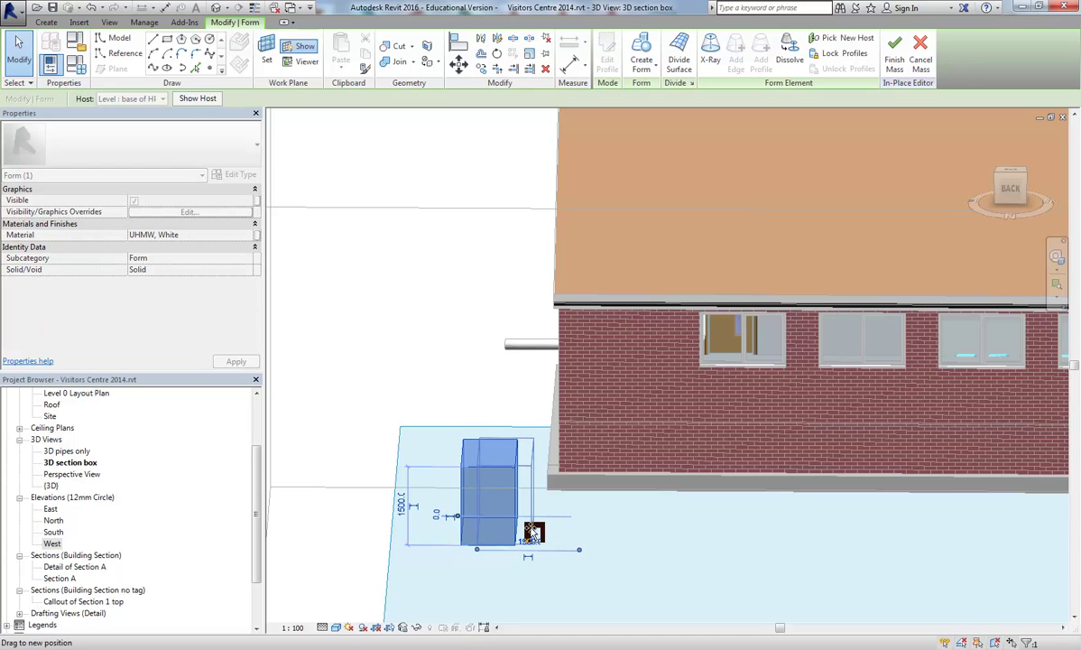
{"action": "left_click_drag", "start_coordinate": [534, 533], "coordinate": [535, 535]}
{"action": "middle_click_drag", "start_coordinate": [562, 594], "coordinate": [783, 542], "text": "shift"}
{"action": "key", "text": "Escape"}
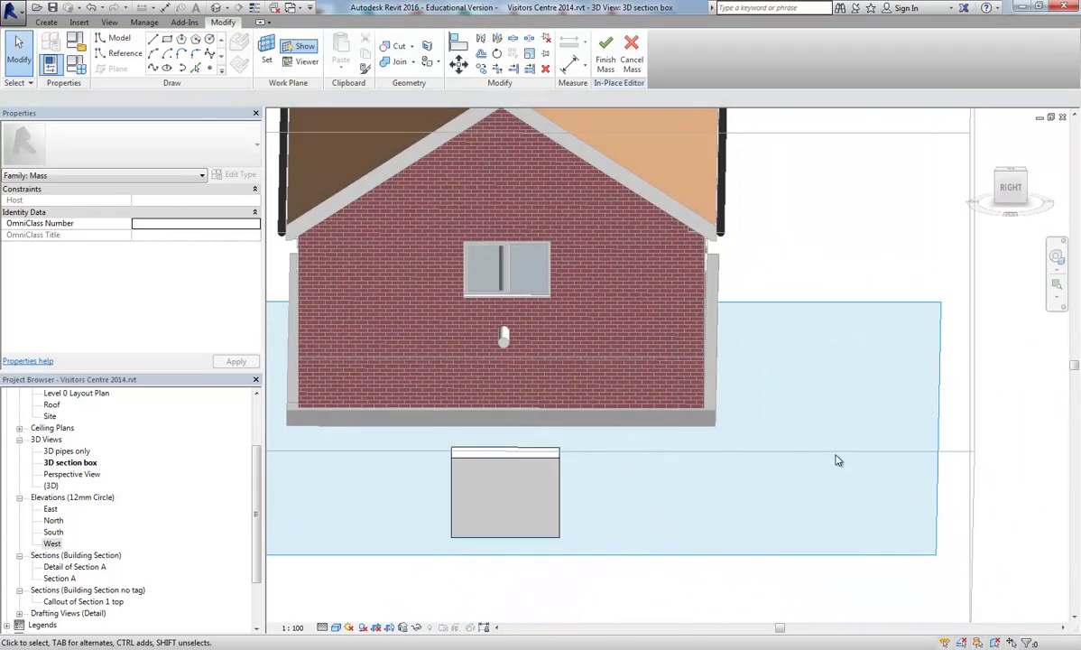
{"action": "middle_click_drag", "start_coordinate": [840, 449], "coordinate": [680, 572], "text": "shift"}
{"action": "left_click", "coordinate": [605, 53]}
{"action": "middle_click_drag", "start_coordinate": [476, 489], "coordinate": [507, 392], "text": "shift"}
- Edit the pipe mass in place, select its form, and open its path sketch
{"action": "left_click", "coordinate": [508, 361]}
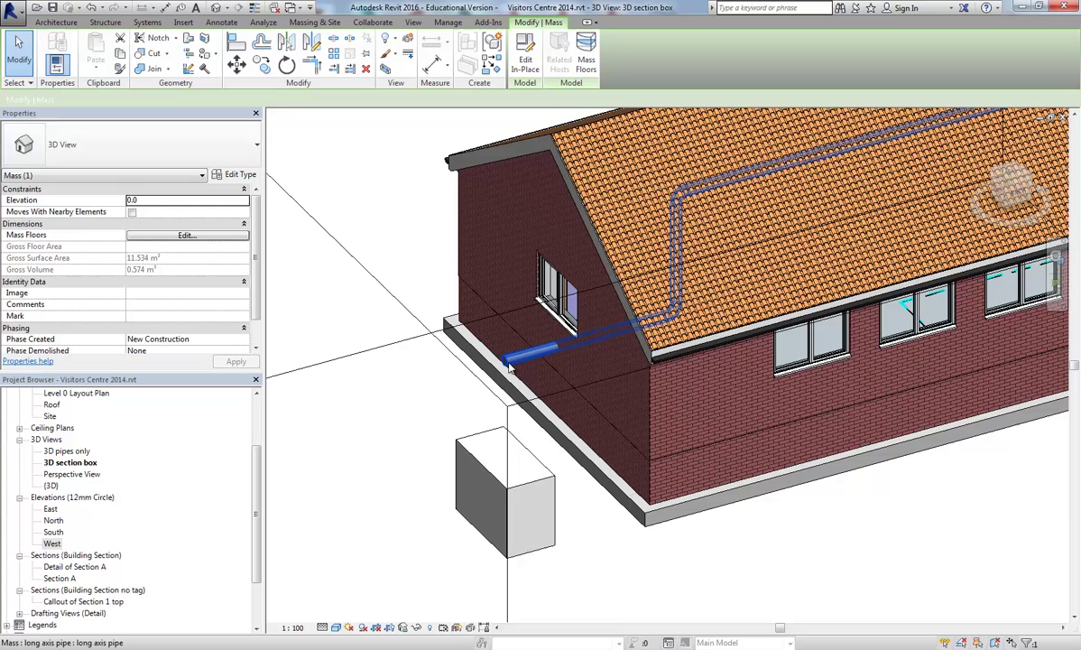
{"action": "left_click", "coordinate": [525, 56]}
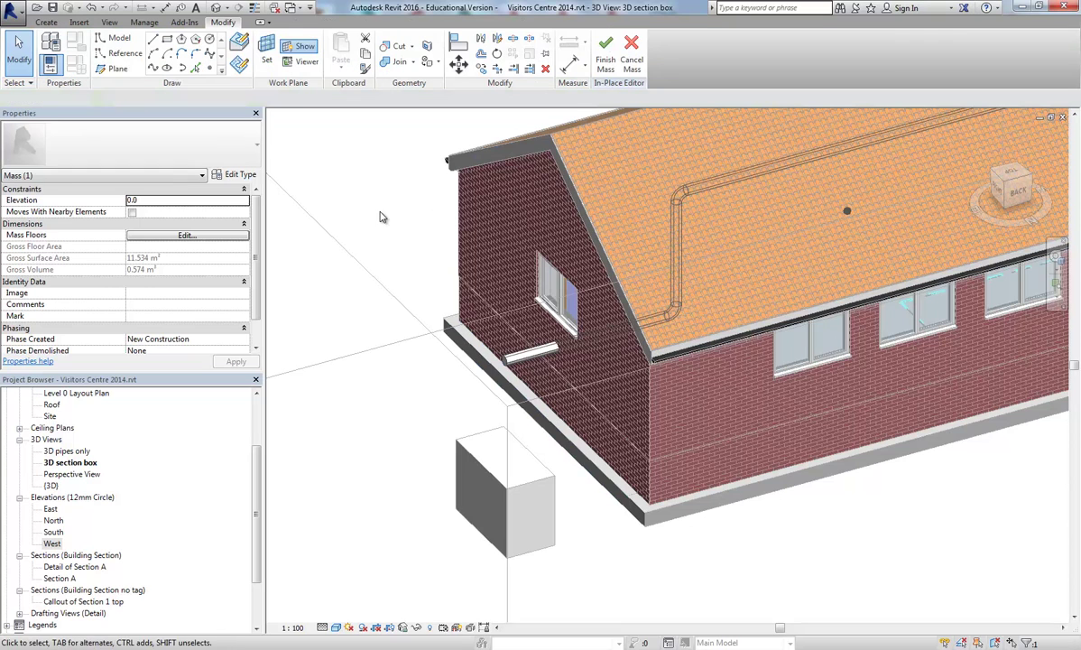
{"action": "key", "text": "Tab"}
{"action": "left_click", "coordinate": [517, 363]}
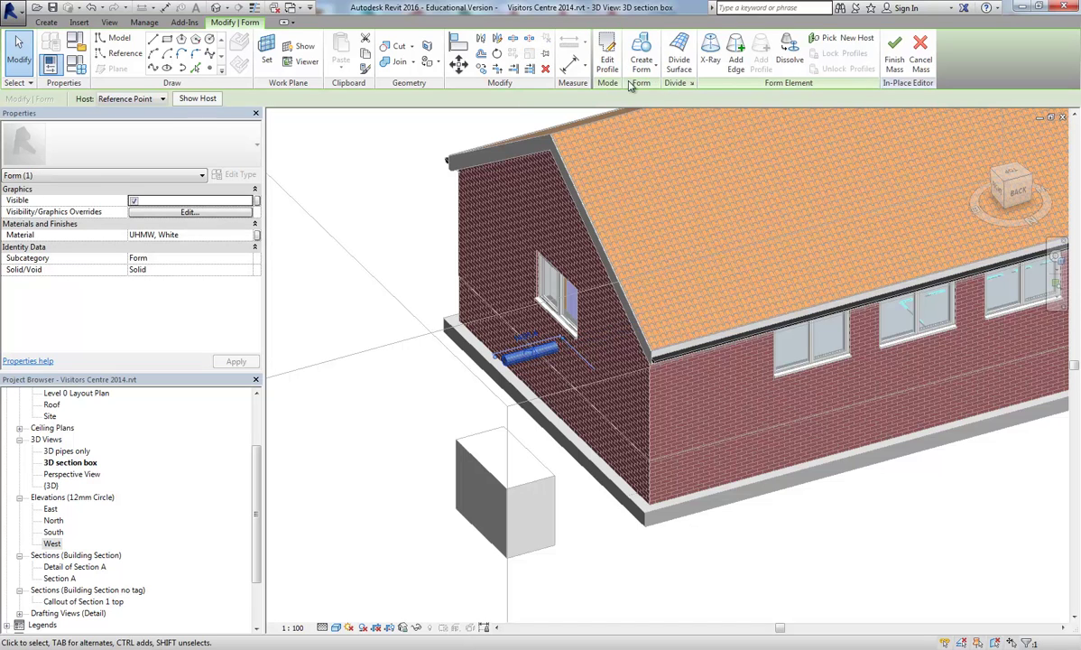
{"action": "key", "text": "Escape"}
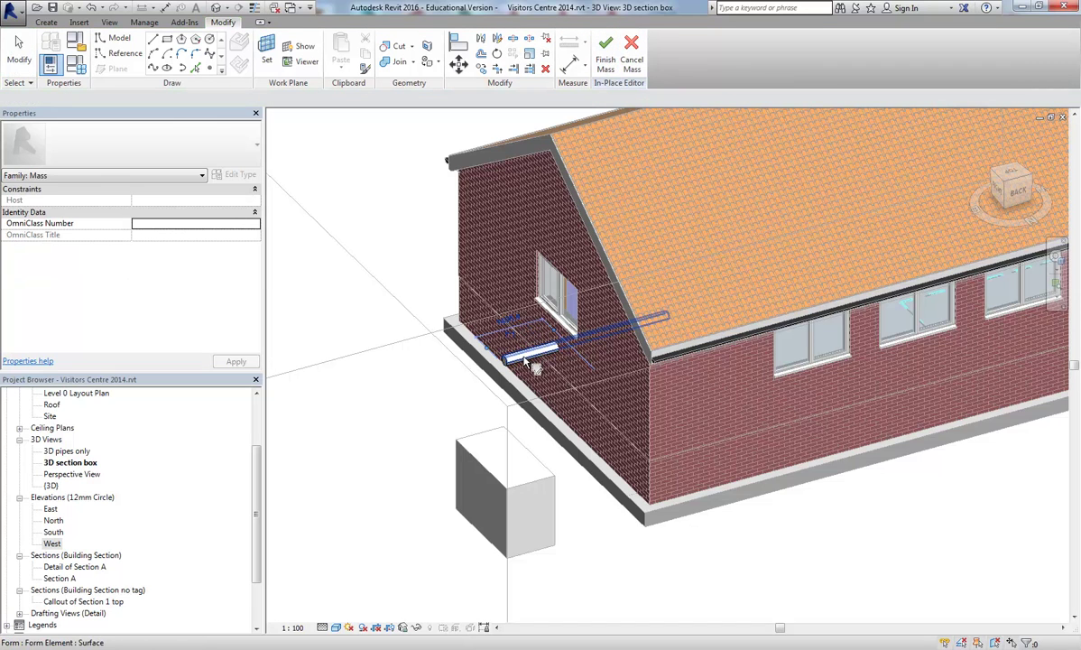
{"action": "double_click", "coordinate": [500, 347]}
{"action": "middle_click_drag", "start_coordinate": [559, 429], "coordinate": [528, 393], "text": "shift"}
- Draw a vertical line from the pipe path's end down to the box top
{"action": "left_click", "coordinate": [154, 41]}
{"action": "left_click", "coordinate": [484, 332]}
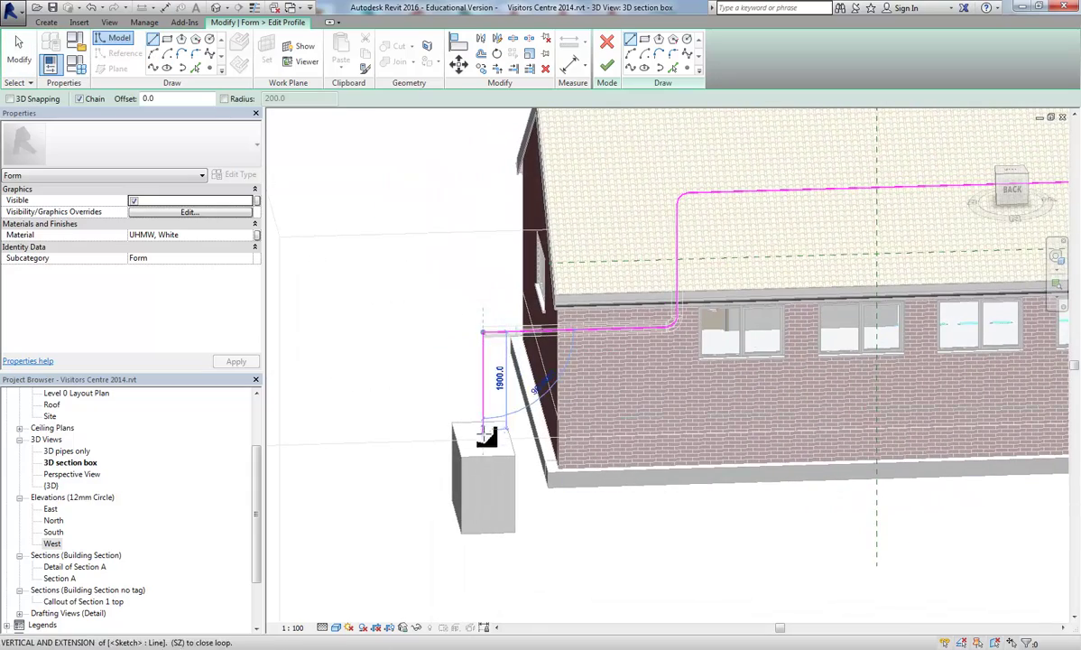
{"action": "left_click", "coordinate": [483, 464]}
{"action": "key", "text": "Escape"}
- Round the corner between the two path lines with a 200-radius fillet arc
{"action": "left_click", "coordinate": [673, 55]}
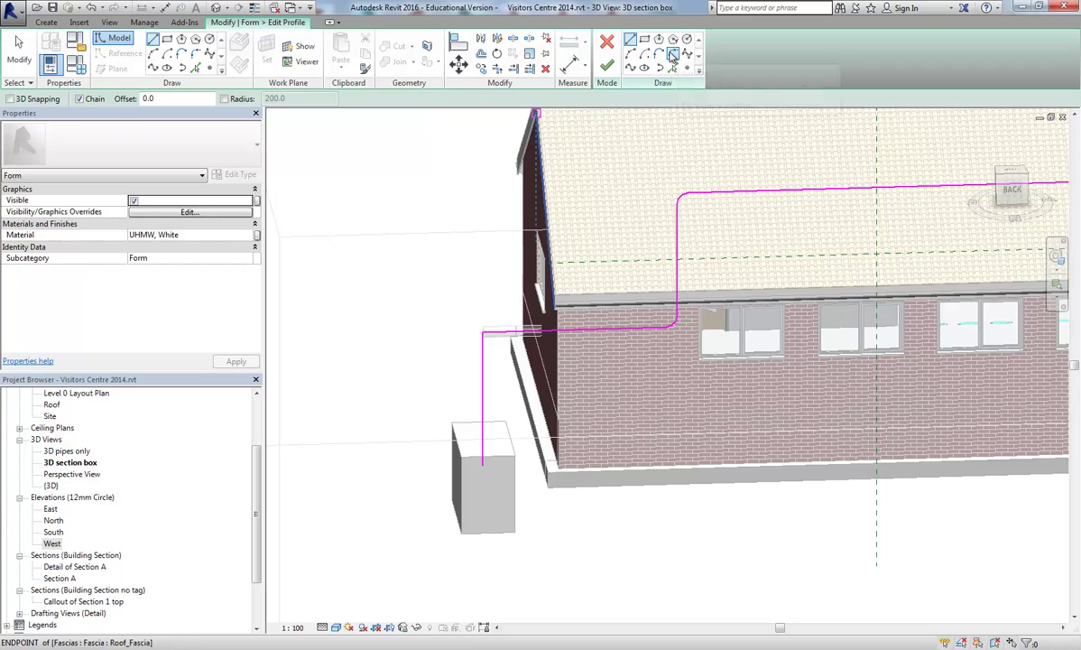
{"action": "left_click", "coordinate": [483, 361]}
{"action": "left_click", "coordinate": [507, 333]}
{"action": "left_click", "coordinate": [494, 331]}
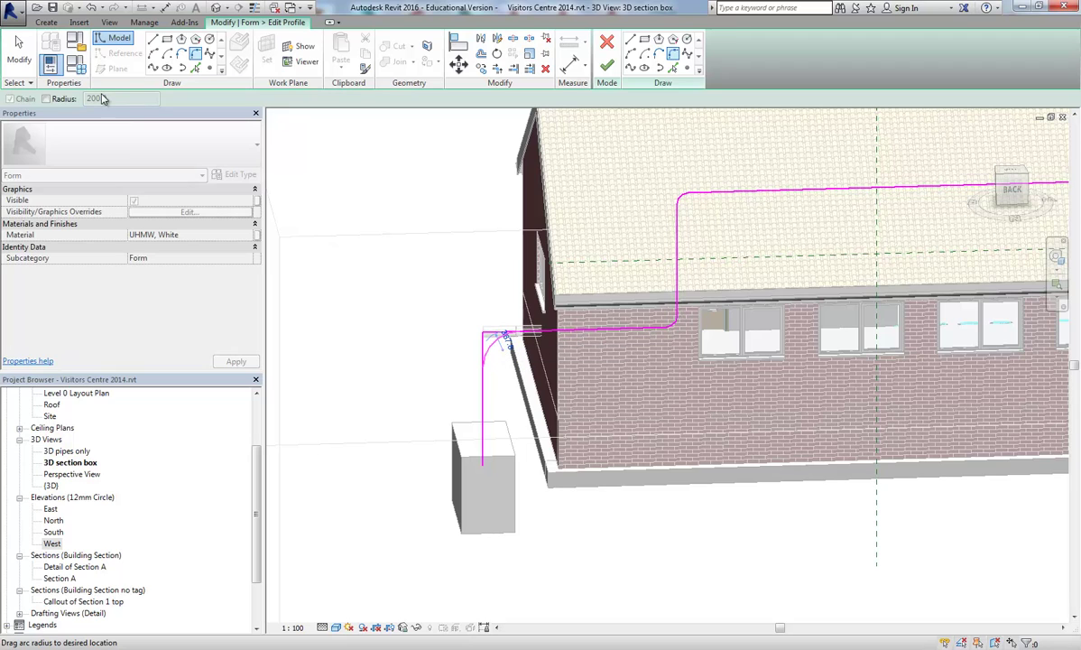
{"action": "key", "text": "Escape"}
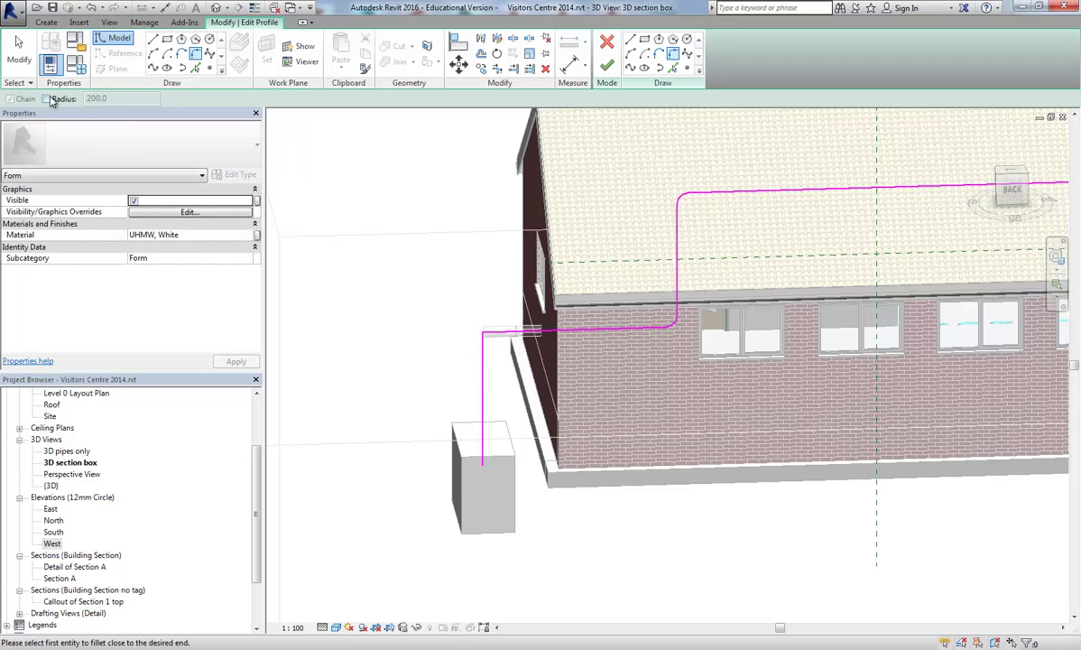
{"action": "left_click", "coordinate": [45, 98]}
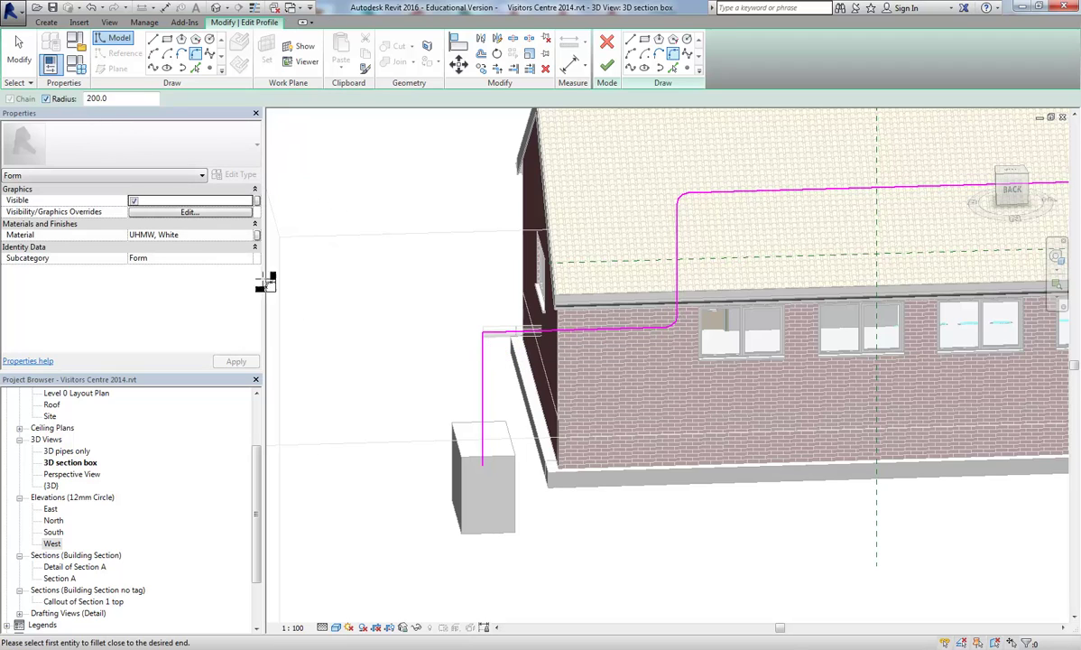
{"action": "left_click", "coordinate": [494, 332]}
{"action": "left_click", "coordinate": [492, 314]}
- Finish the path edit and the pipe mass
{"action": "left_click", "coordinate": [606, 66]}
{"action": "left_click", "coordinate": [894, 54]}
{"action": "middle_click_drag", "start_coordinate": [467, 497], "coordinate": [560, 524], "text": "shift"}
{"action": "scroll", "coordinate": [587, 523], "scroll_direction": "down", "scroll_amount": 5}
- Tile the views with WT, orbit the 3D pipes only view, then activate 3D section box
{"action": "middle_click_drag", "start_coordinate": [708, 549], "coordinate": [758, 546], "text": "shift"}
{"action": "key", "text": "w"}
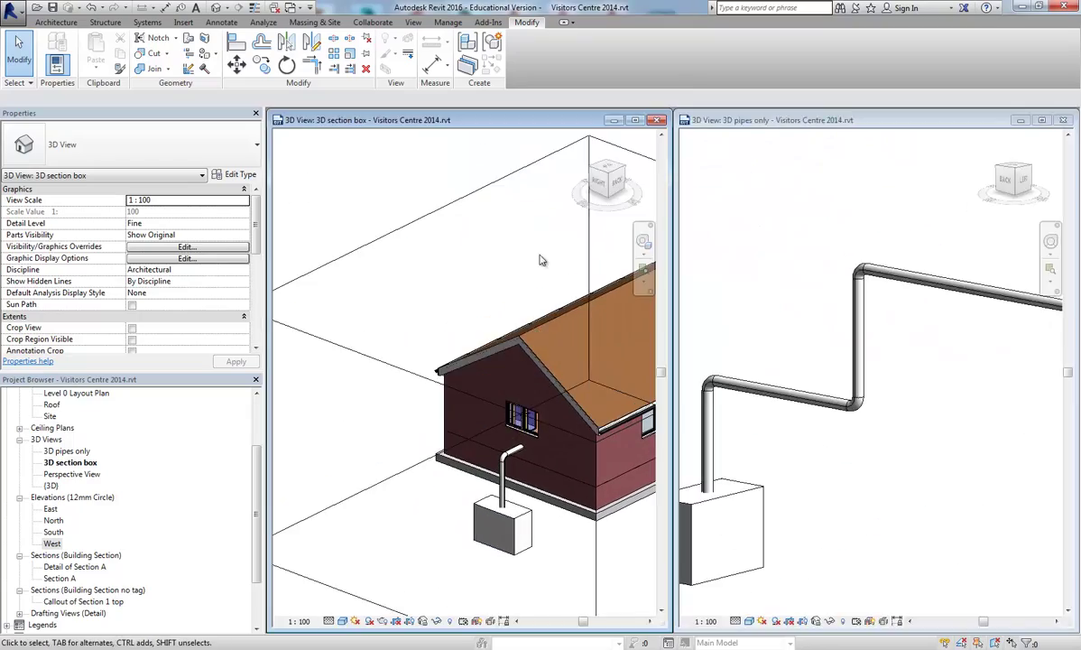
{"action": "scroll", "coordinate": [810, 470], "scroll_direction": "down", "scroll_amount": 5}
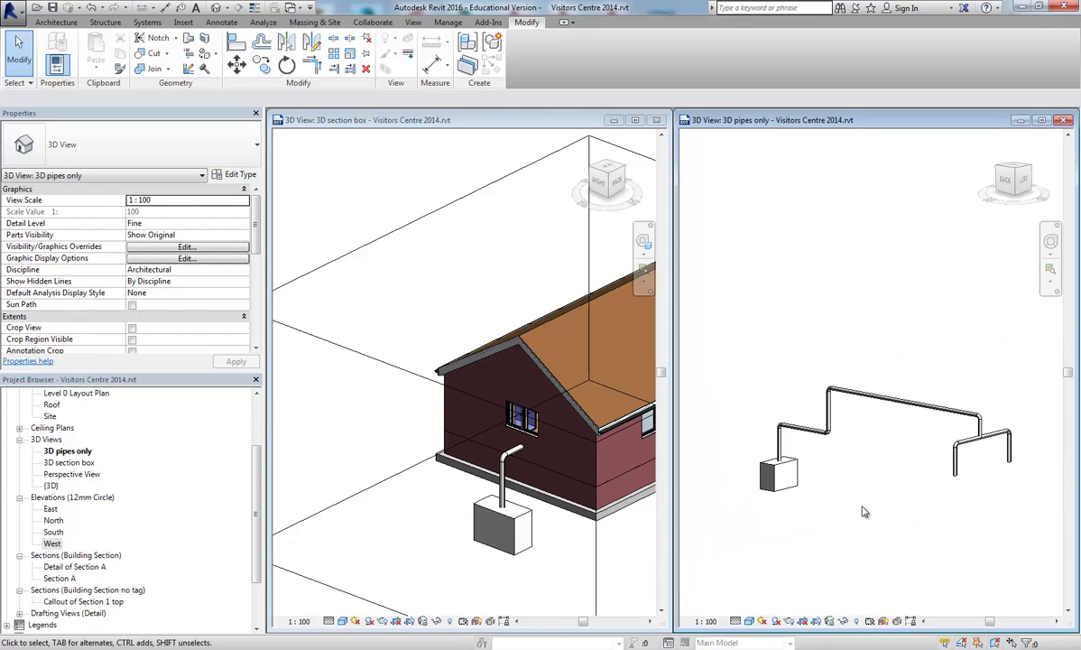
{"action": "scroll", "coordinate": [816, 486], "scroll_direction": "up", "scroll_amount": 2}
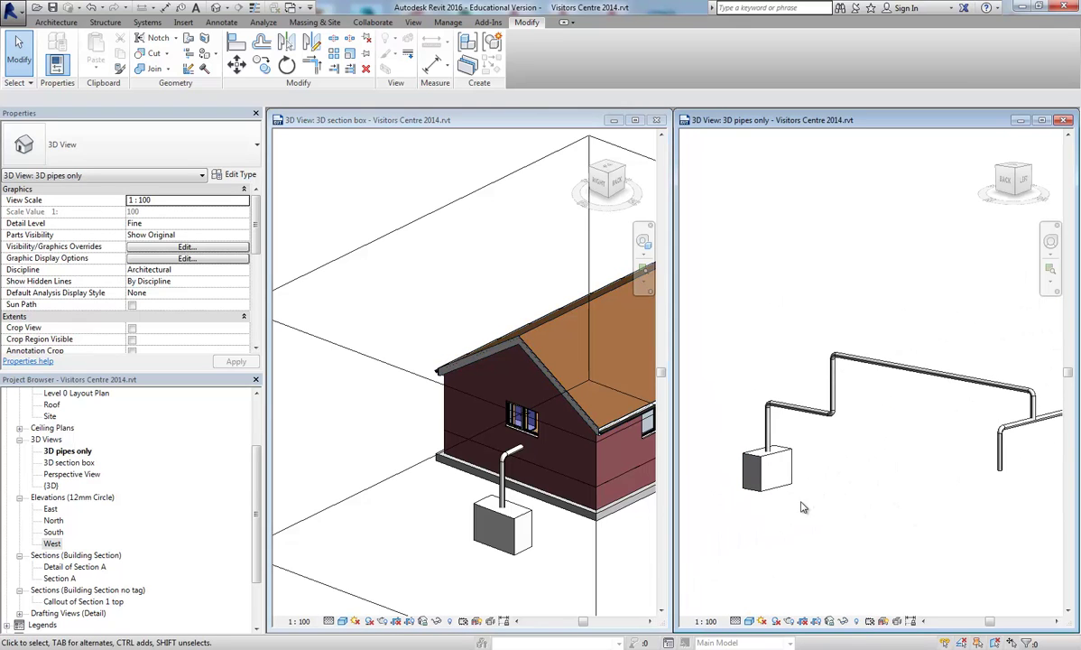
{"action": "middle_click_drag", "start_coordinate": [803, 507], "coordinate": [760, 522], "text": "shift"}
{"action": "middle_click_drag", "start_coordinate": [927, 404], "coordinate": [803, 494], "text": "shift"}
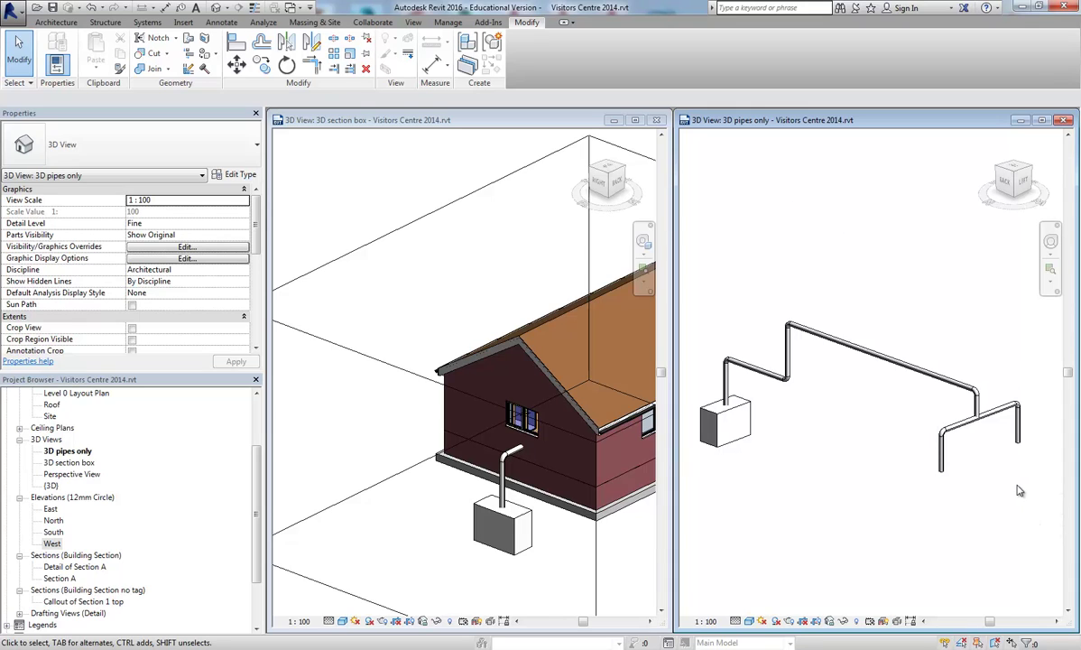
{"action": "left_click", "coordinate": [538, 546]}
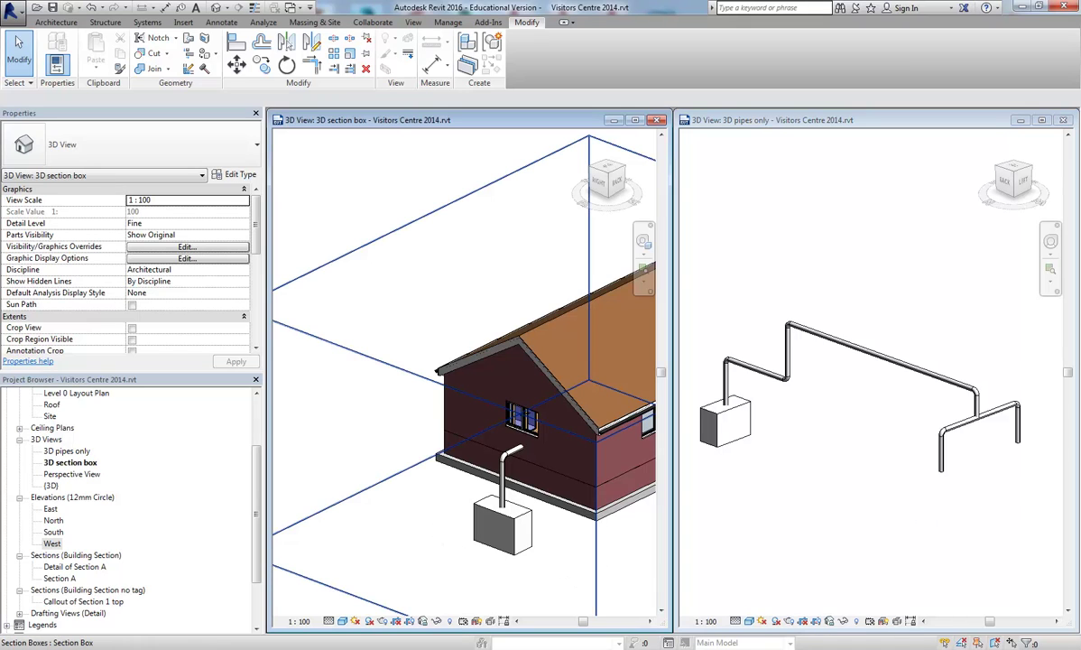